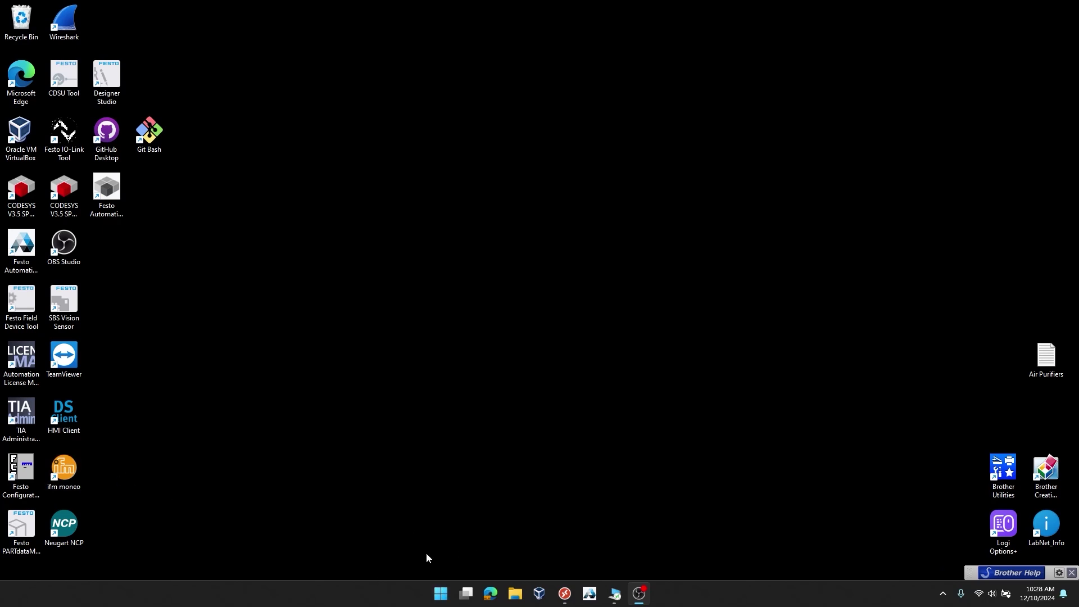
Launch ifm moneo from All apps, sign in with Stay logged in ticked, and dismiss cookies.
click(441, 594)
click(649, 231)
scroll(512, 423, down, 10)
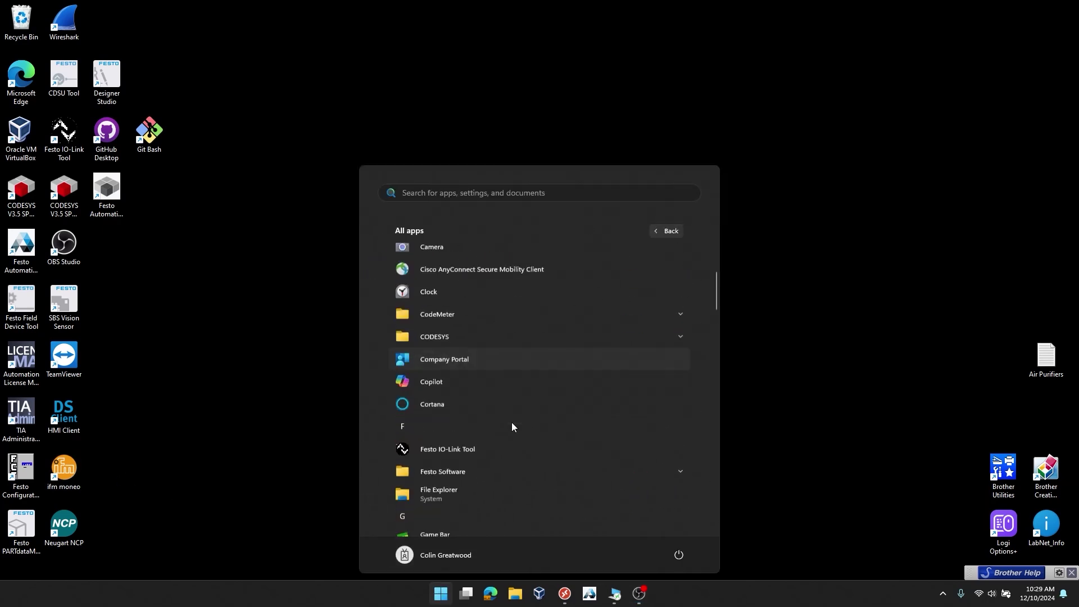
click(474, 410)
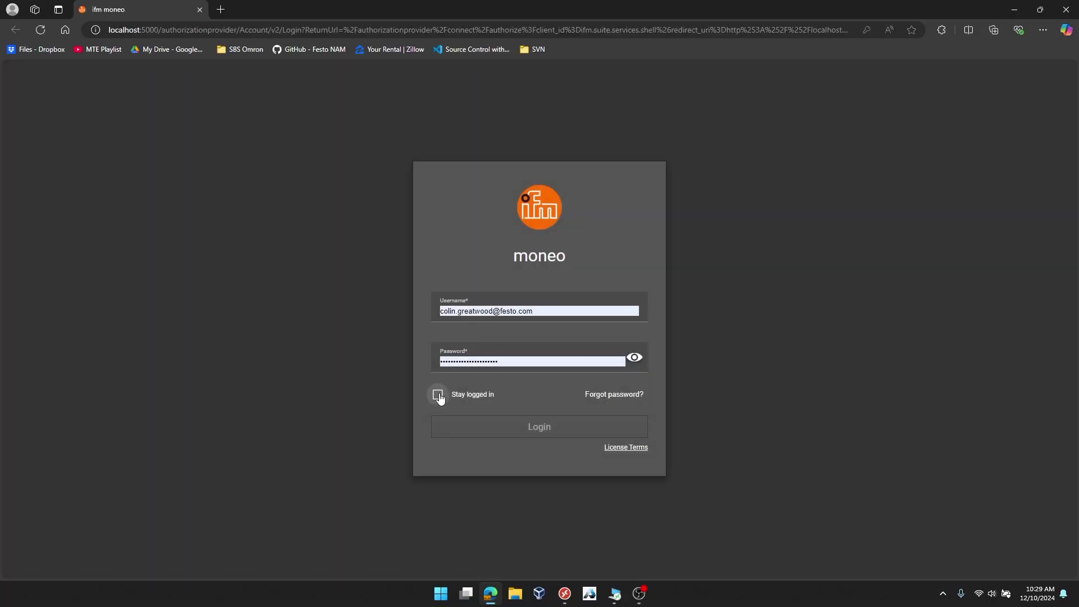
click(438, 395)
click(511, 423)
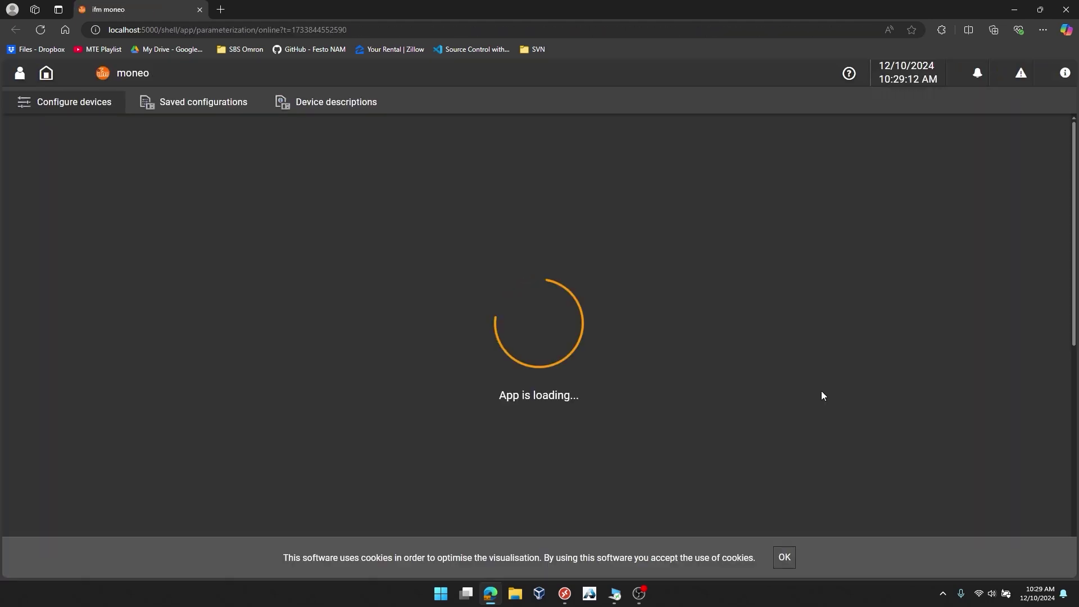
click(785, 557)
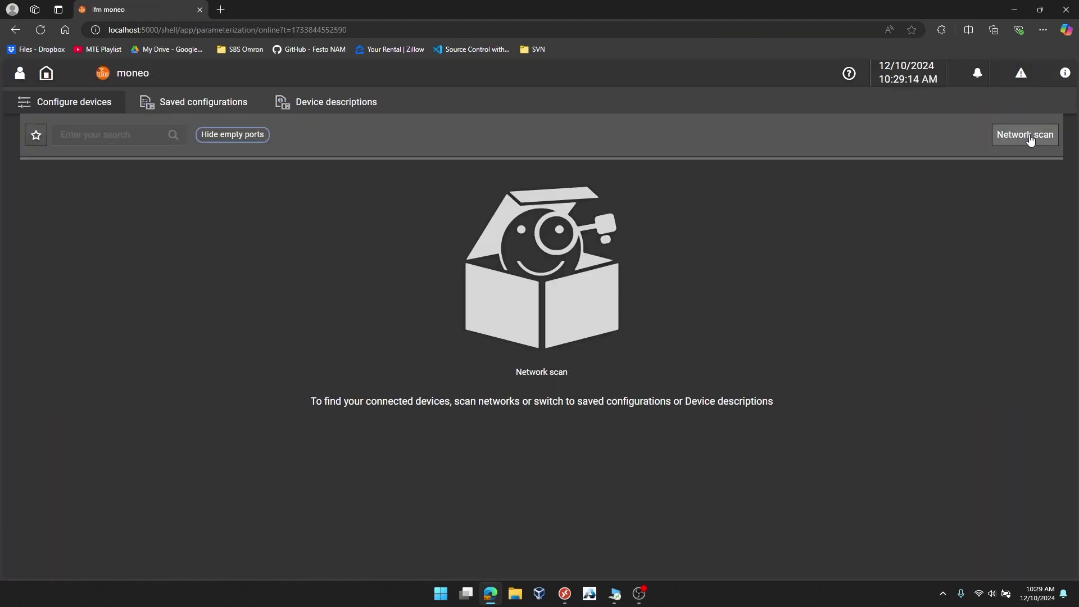
Scan all networks so the AL1342 master at 169.254.22.11 is listed.
click(1044, 140)
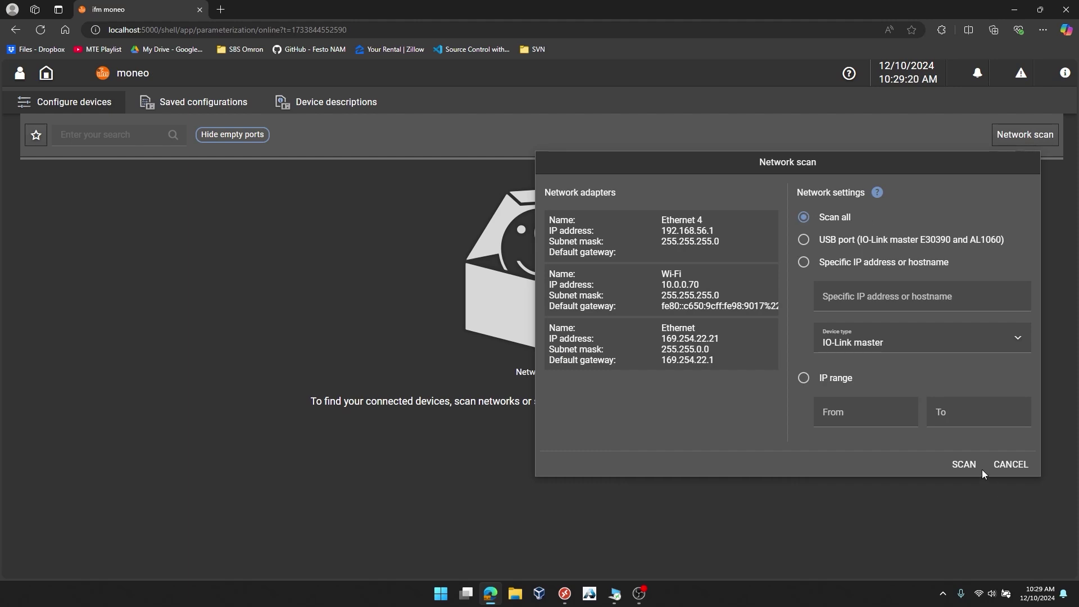
click(966, 465)
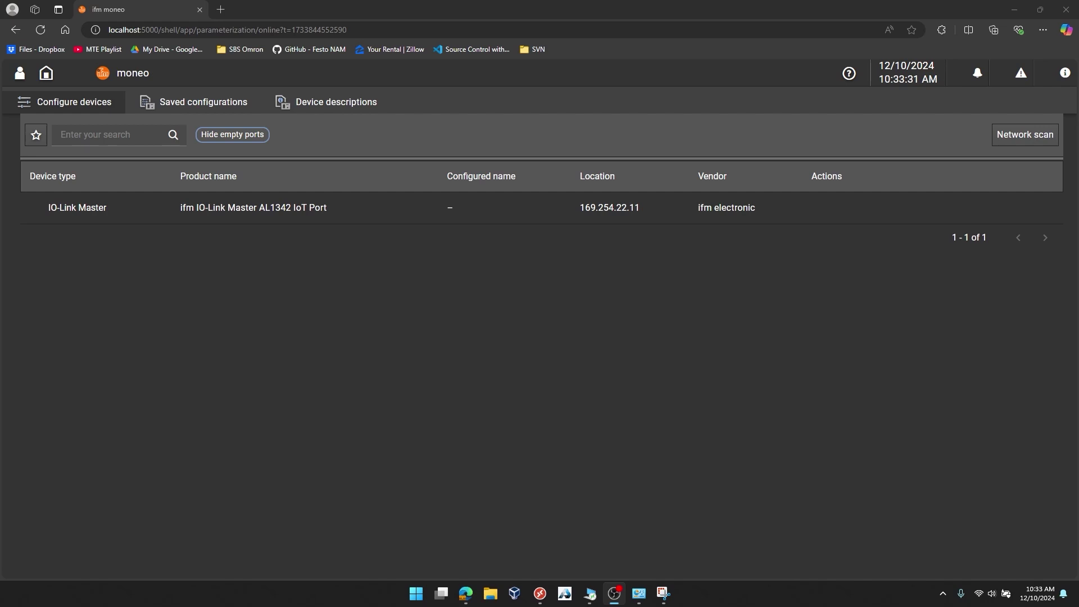
mouse_move(636, 220)
Connect to the AL1342 master, then run ipconfig in Command Prompt to show Ethernet at 192.168.0.21.
click(852, 209)
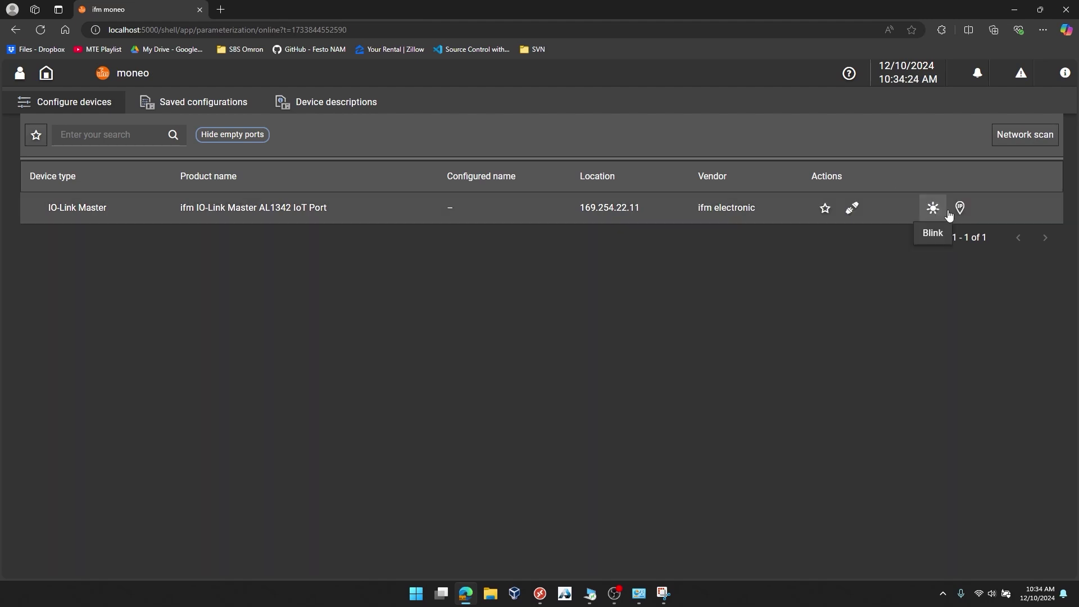
mouse_move(649, 215)
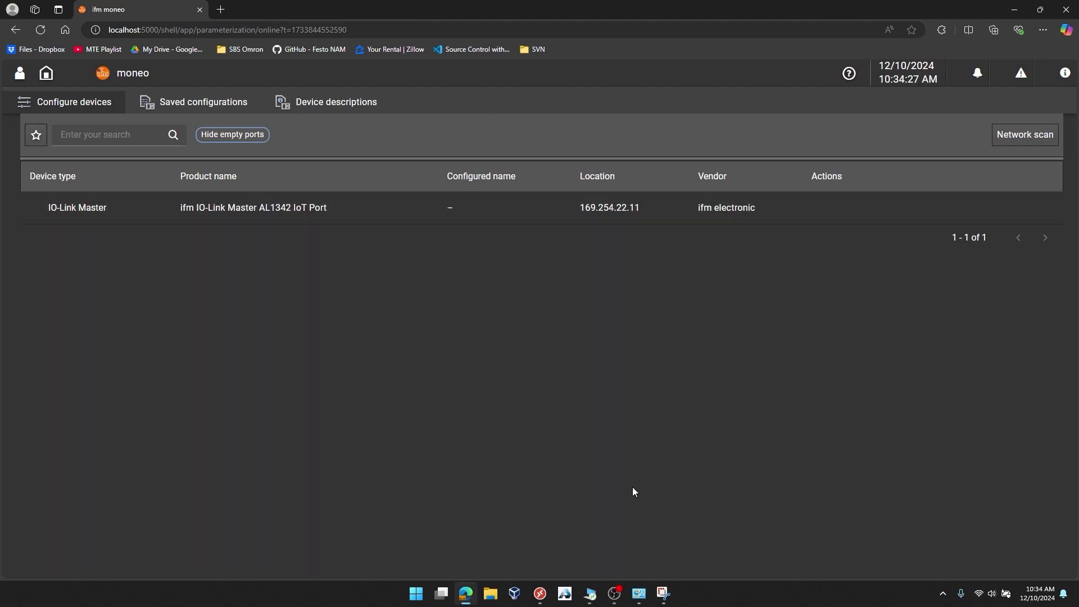
click(409, 600)
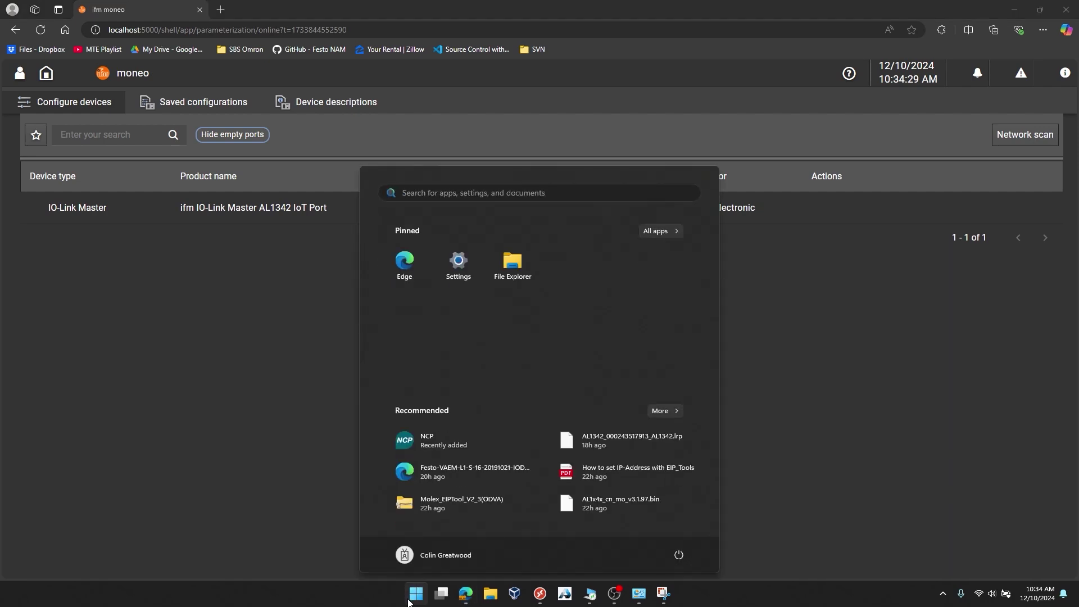
text(cmd)
key(Return)
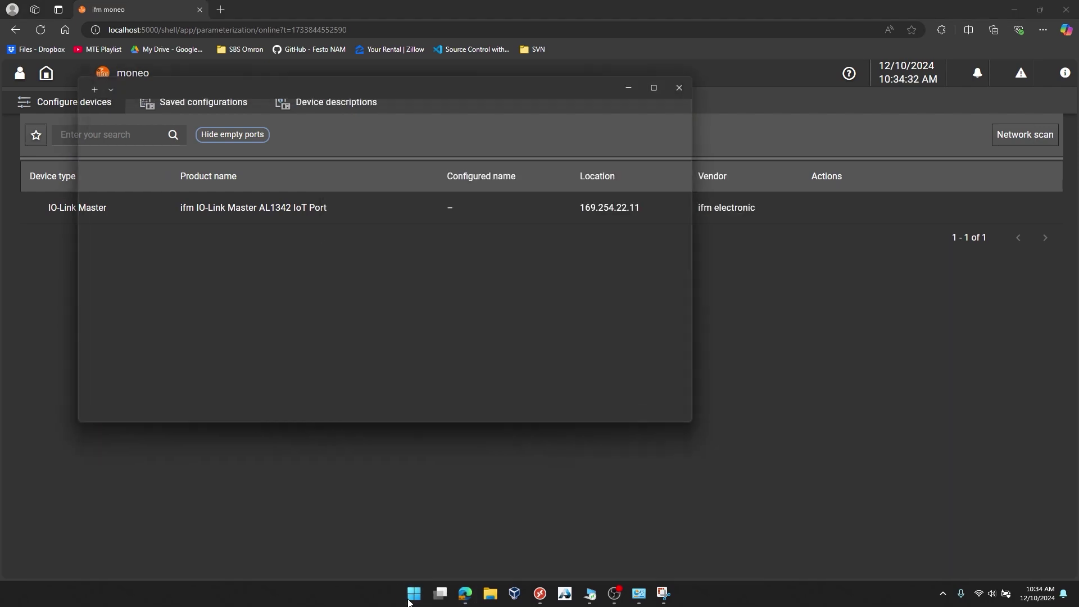
text(ipconfig)
key(Return)
scroll(329, 351, up, 2)
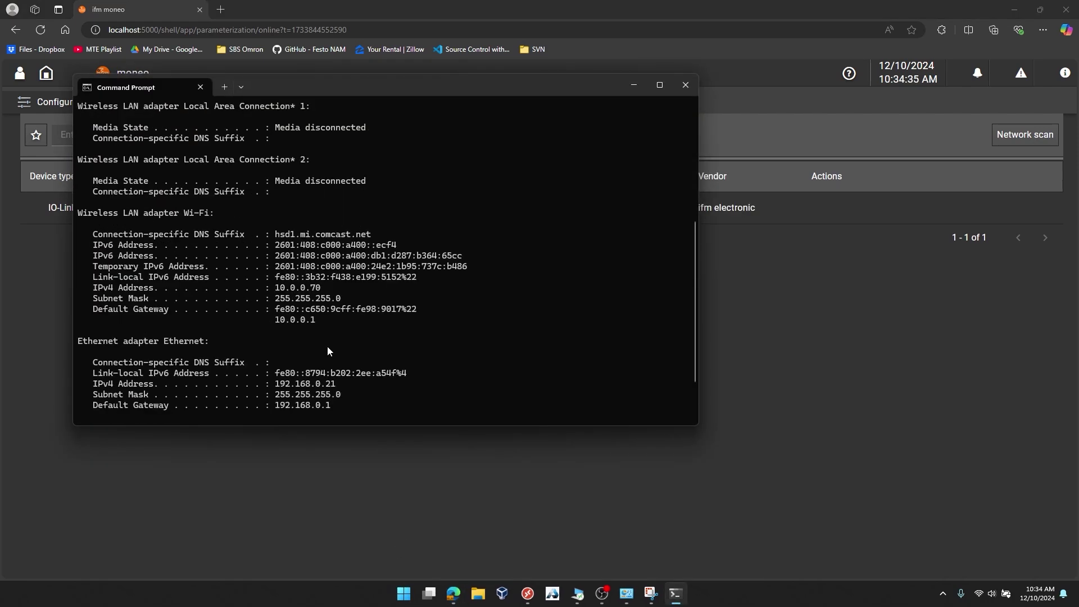
scroll(219, 345, down, 2)
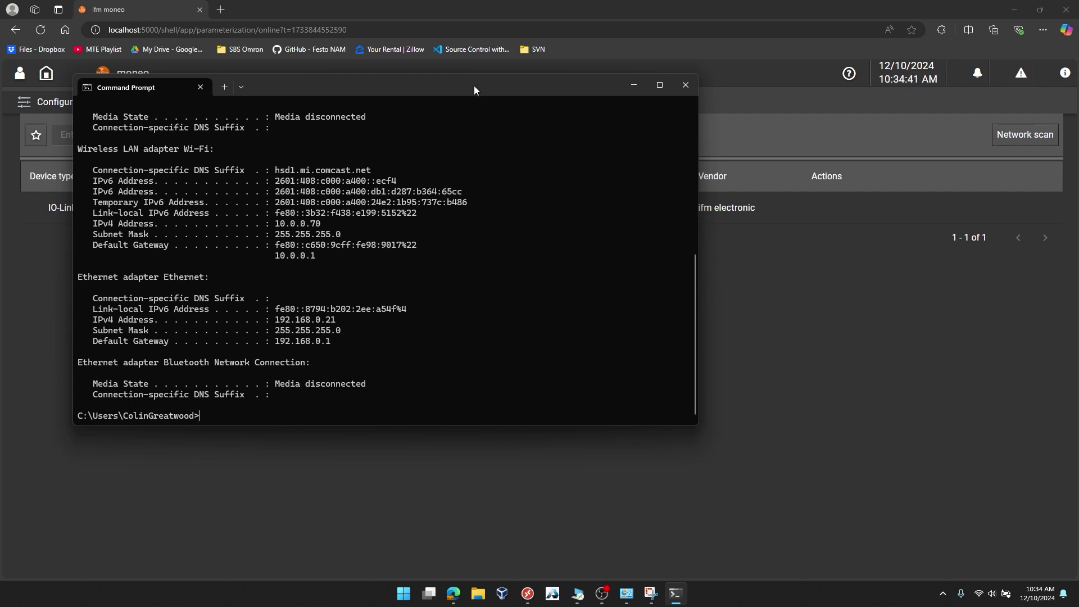
Move the console aside and open the master's IP configuration dialog in moneo.
drag(475, 90, 615, 237)
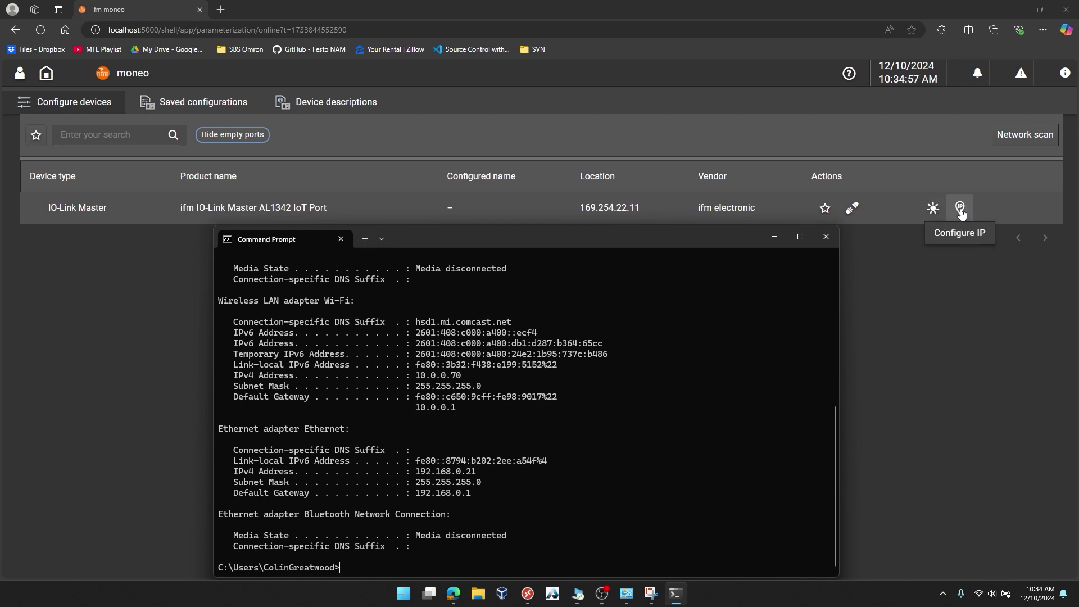
click(1002, 216)
click(964, 209)
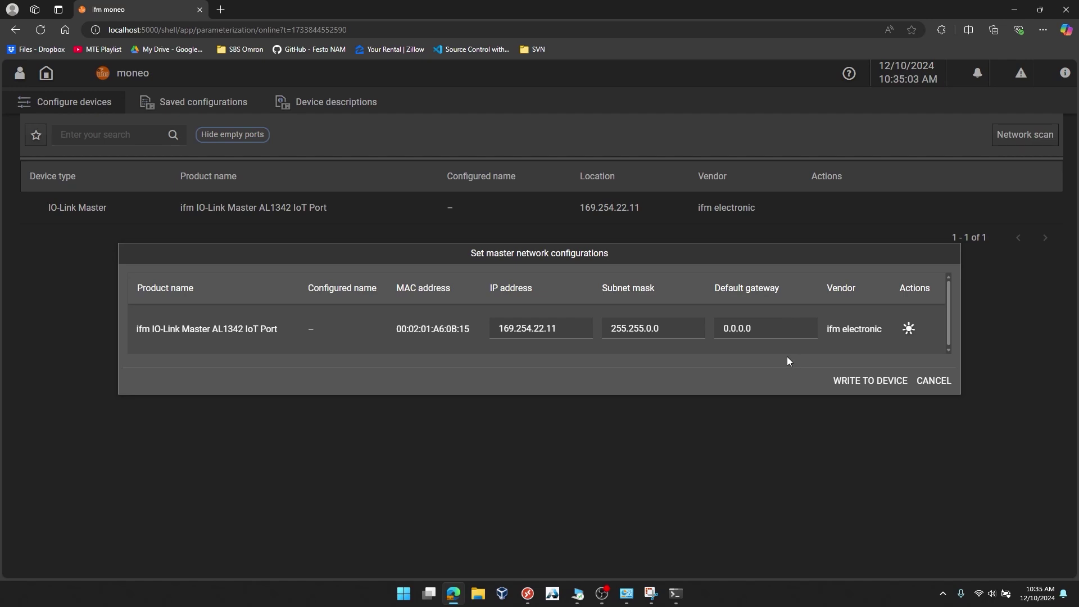
Cancel moneo's master network dialog and open the PC's network connections via Network and Sharing Center.
click(937, 385)
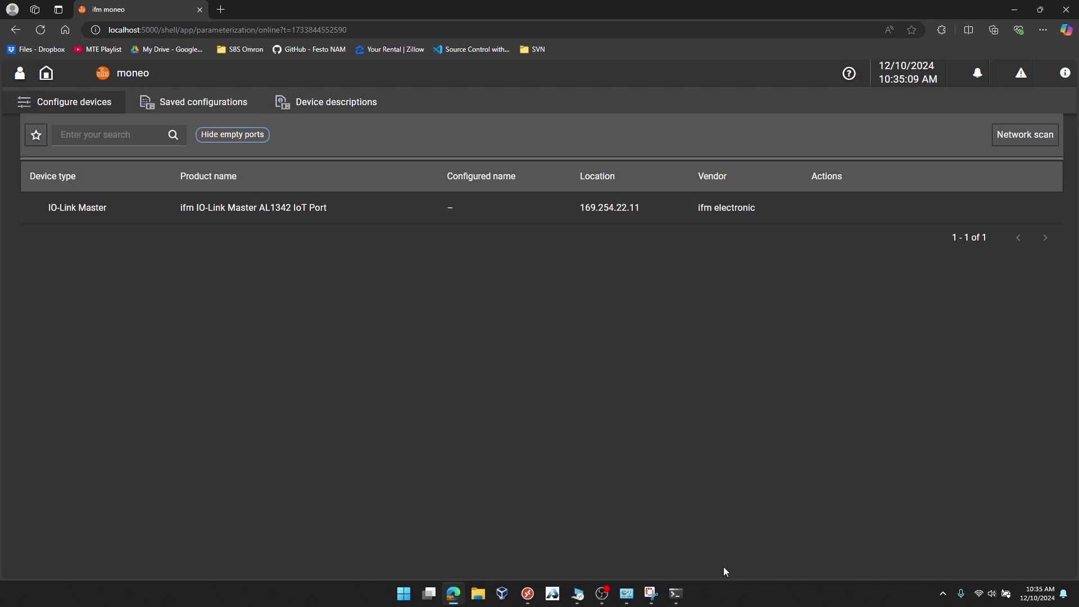
click(403, 597)
text(network)
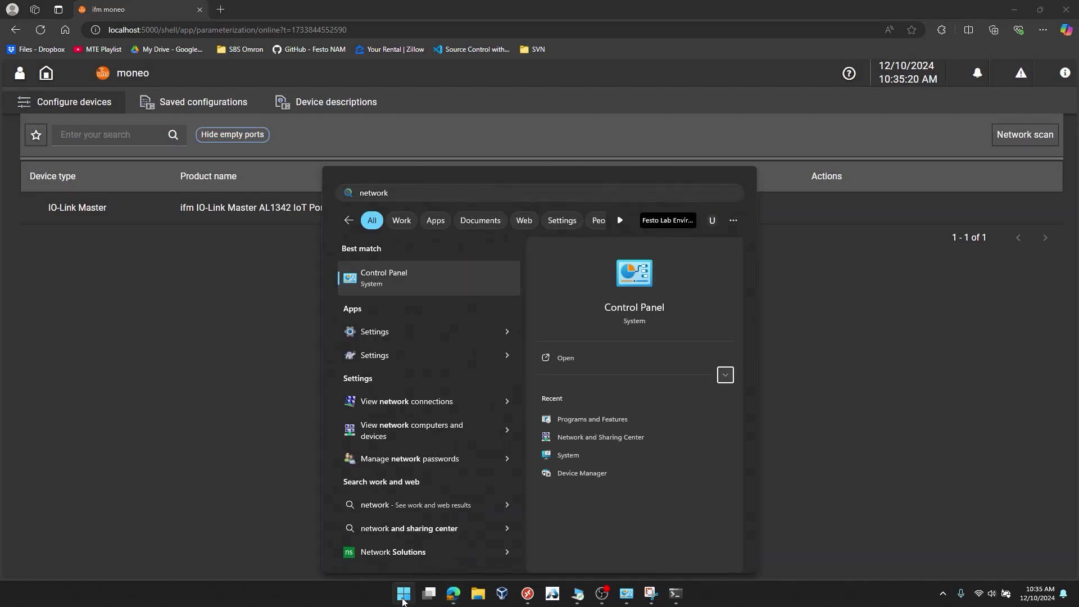
click(600, 437)
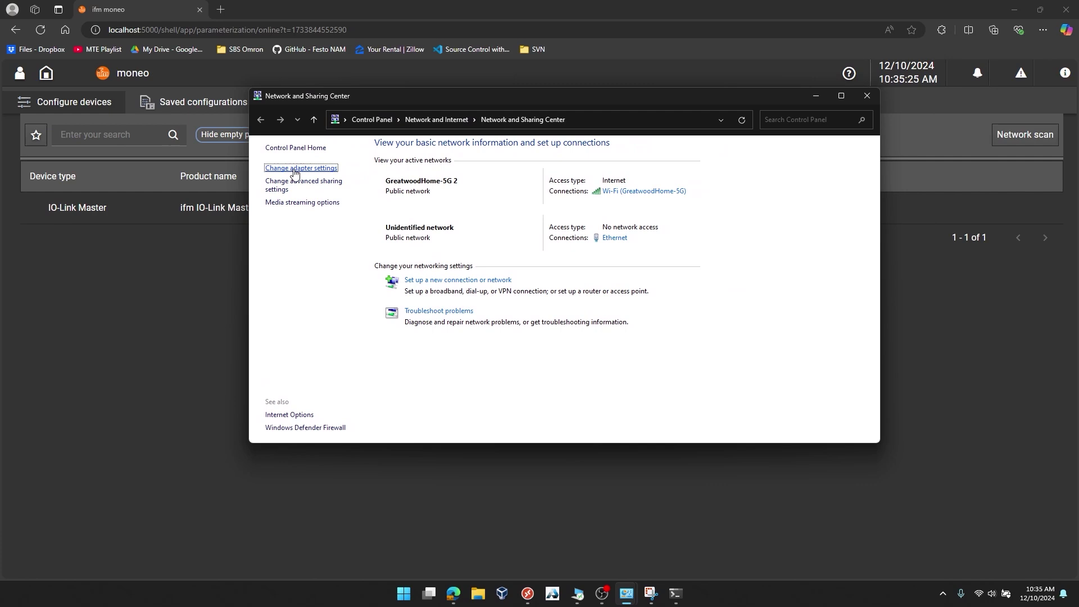
click(295, 170)
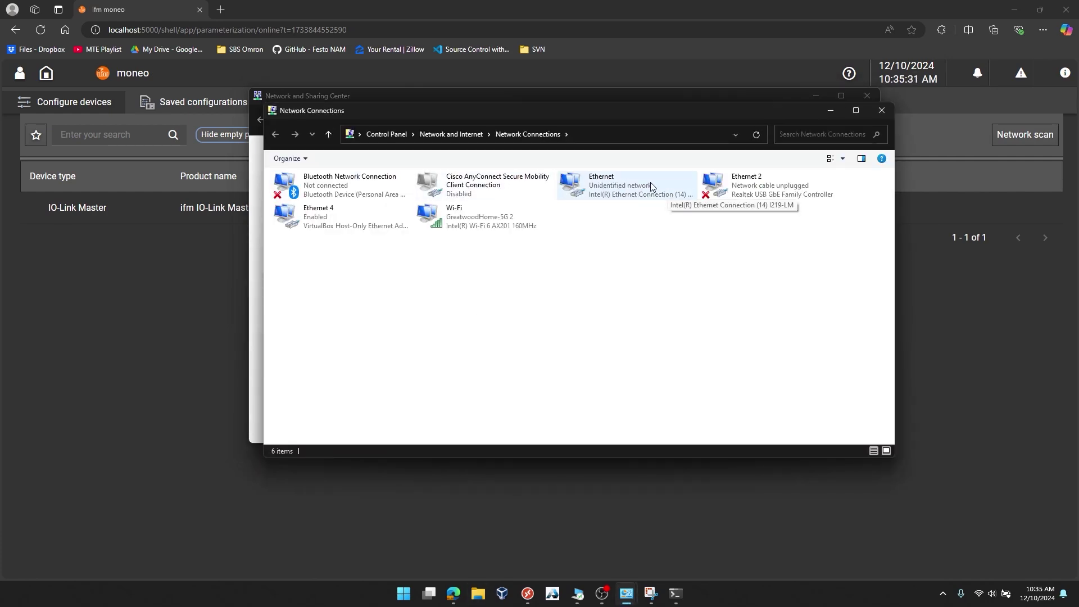
Open the Ethernet adapter's IPv4 properties.
double_click(669, 184)
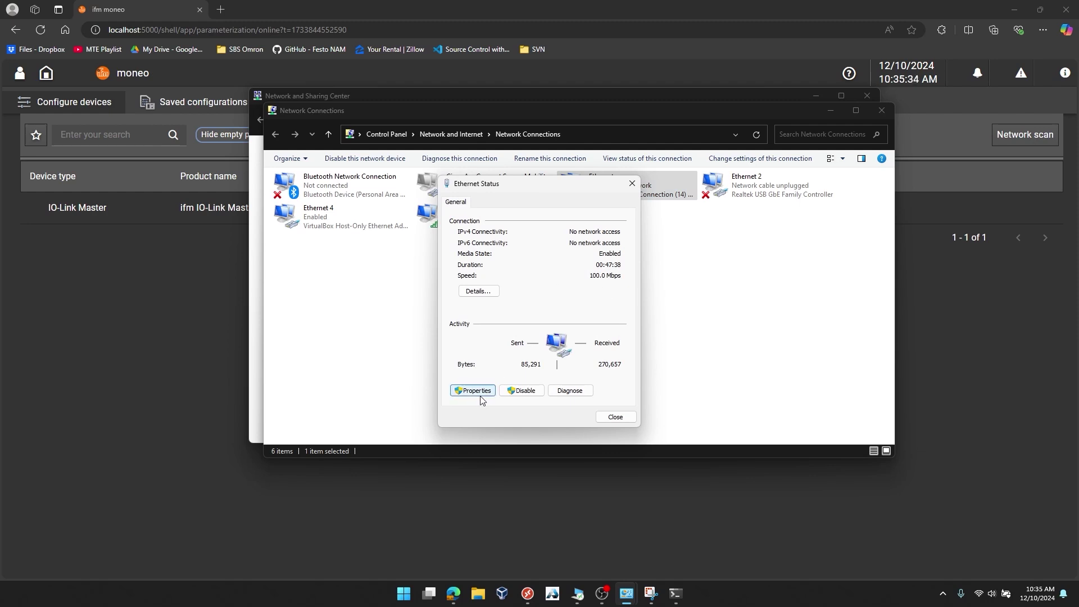
click(632, 184)
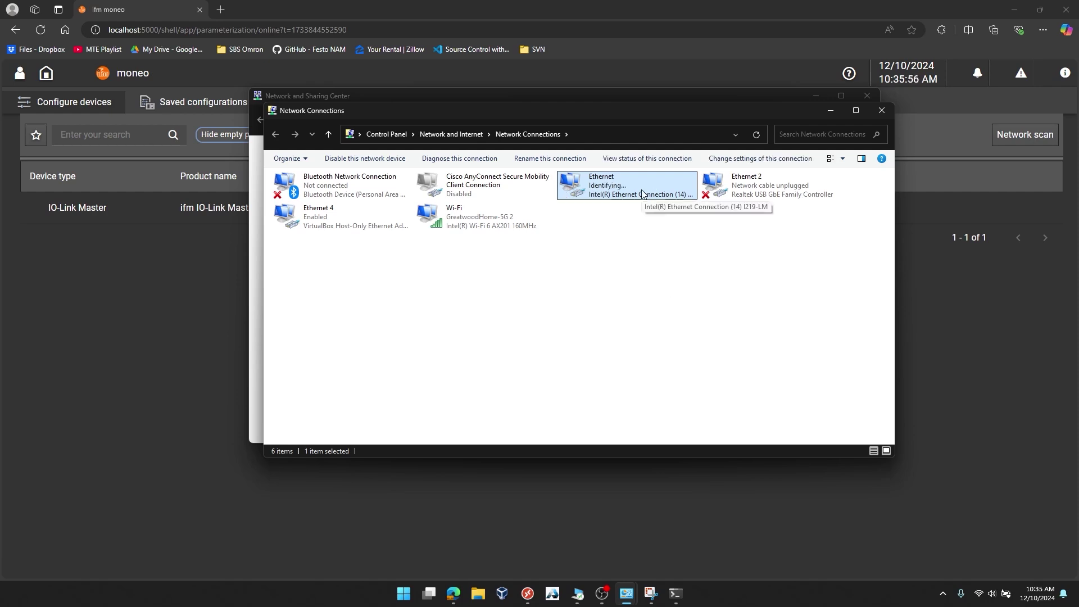
double_click(624, 179)
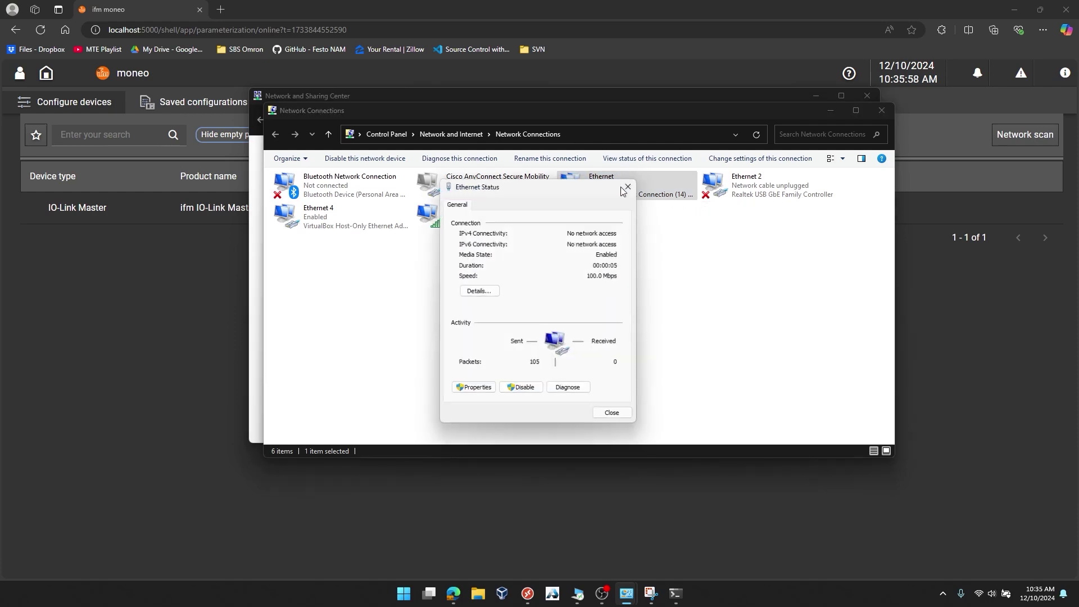
click(465, 392)
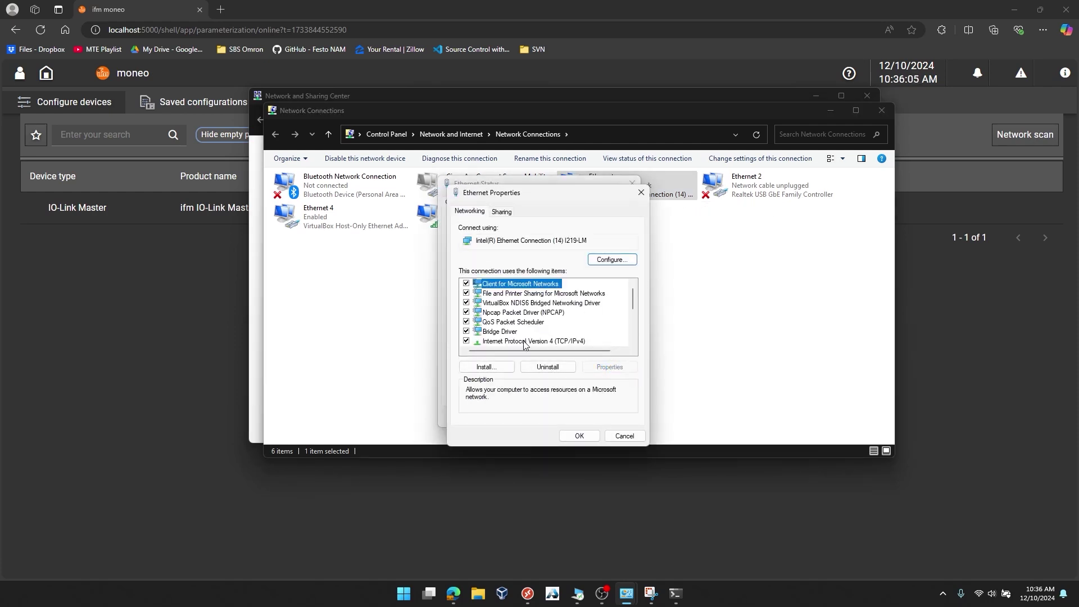
double_click(524, 341)
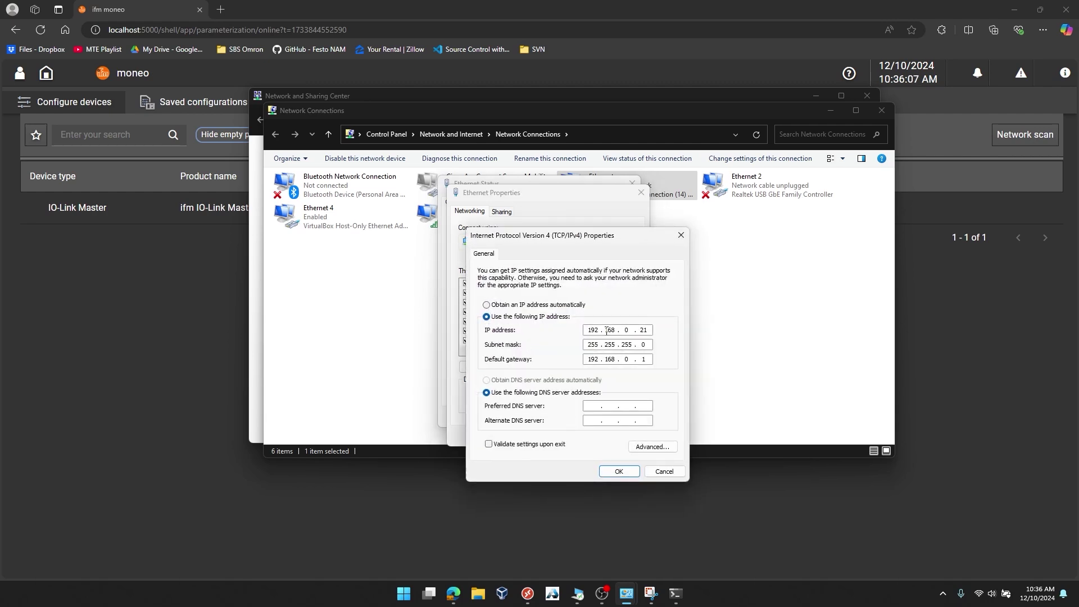
Enter static IP 169.254.22.21, mask 255.255.0.0 and gateway 169.254.22.1, and confirm.
drag(599, 330, 578, 331)
text(169 . 254 . 221)
key(BackSpace)
key(BackSpace)
key(Tab)
click(646, 330)
text(21)
click(633, 345)
key(BackSpace)
key(BackSpace)
key(BackSpace)
text(0)
key(Tab)
text(169 . 254 . 22 . 1)
click(619, 472)
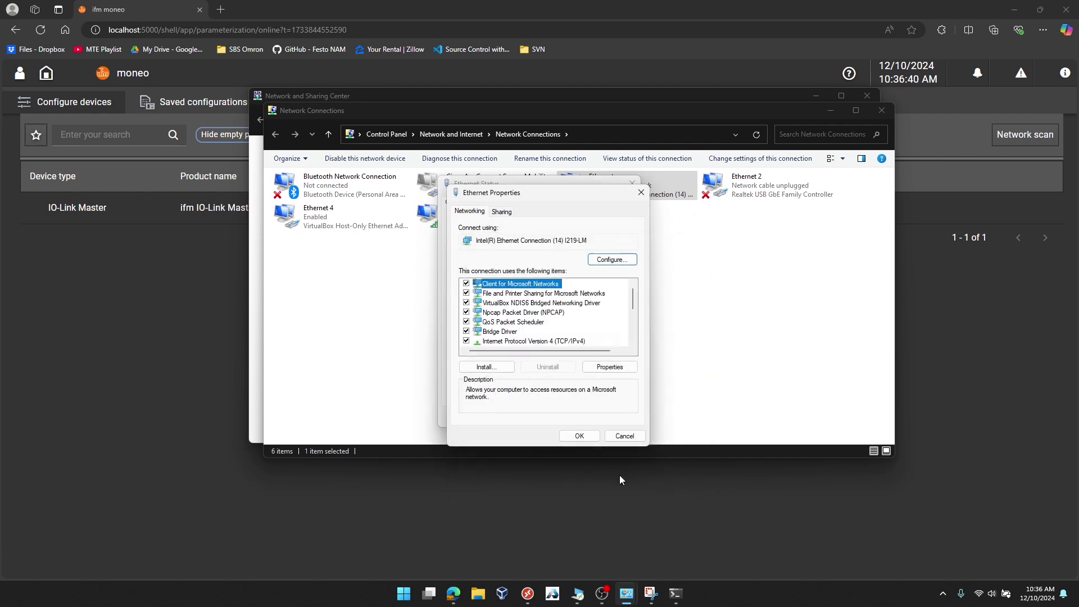
Apply the Ethernet properties and minimize the network windows.
click(580, 438)
click(616, 416)
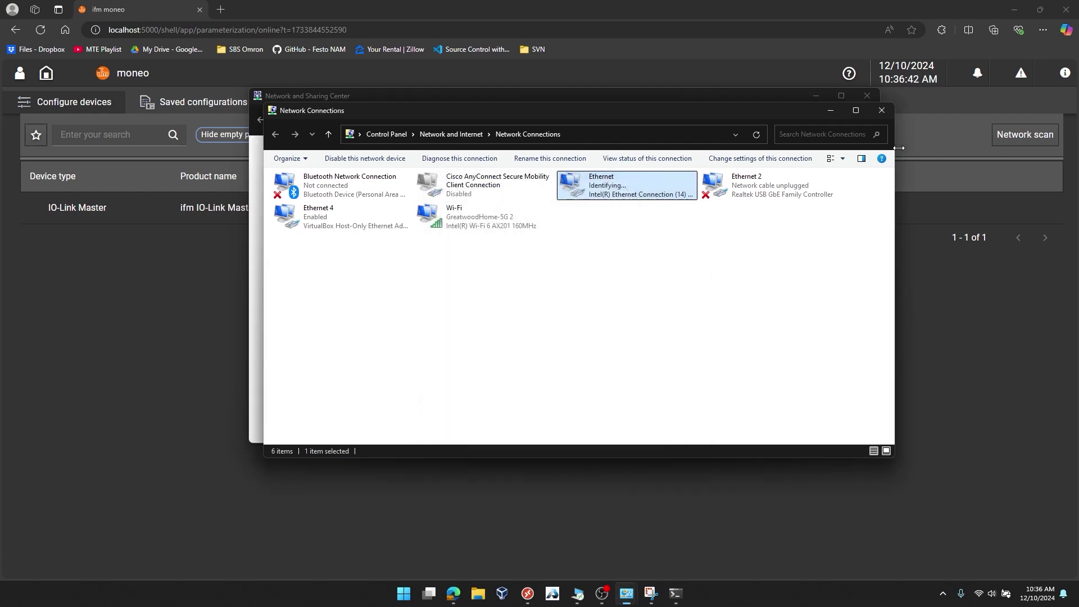
click(830, 112)
click(816, 98)
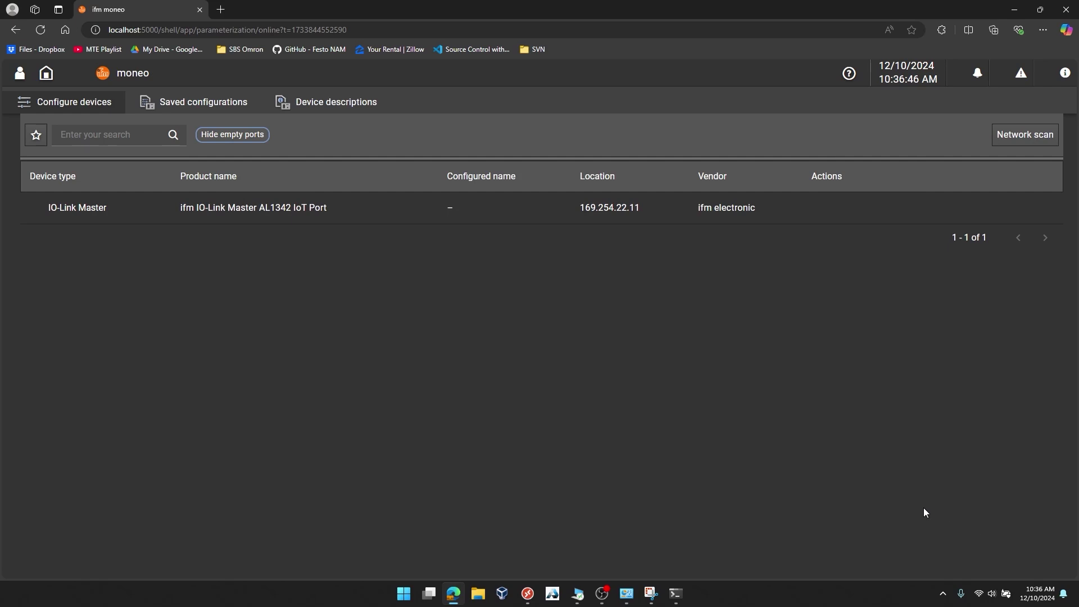
Rescan all networks and connect to the AL1342 master, revealing the VAEM-L1-S-16-PT on Port 1.
click(1027, 141)
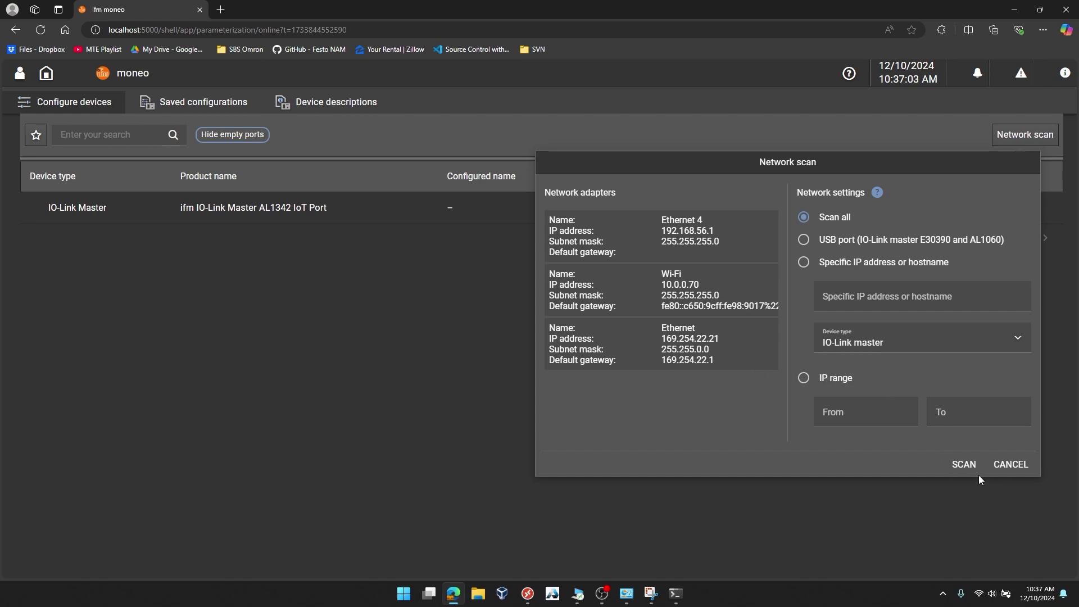
click(966, 469)
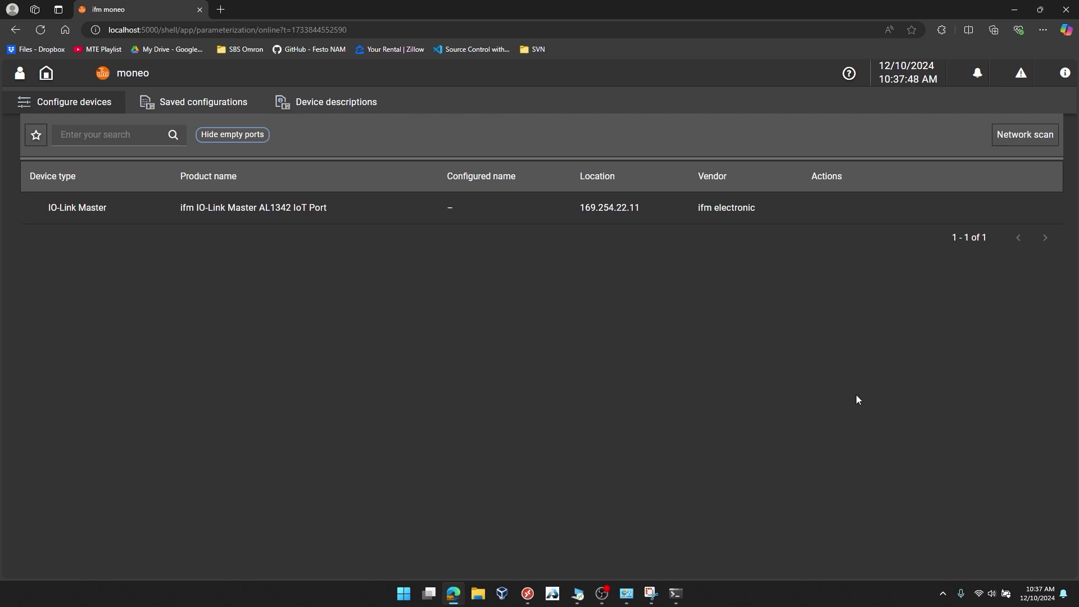
mouse_move(902, 210)
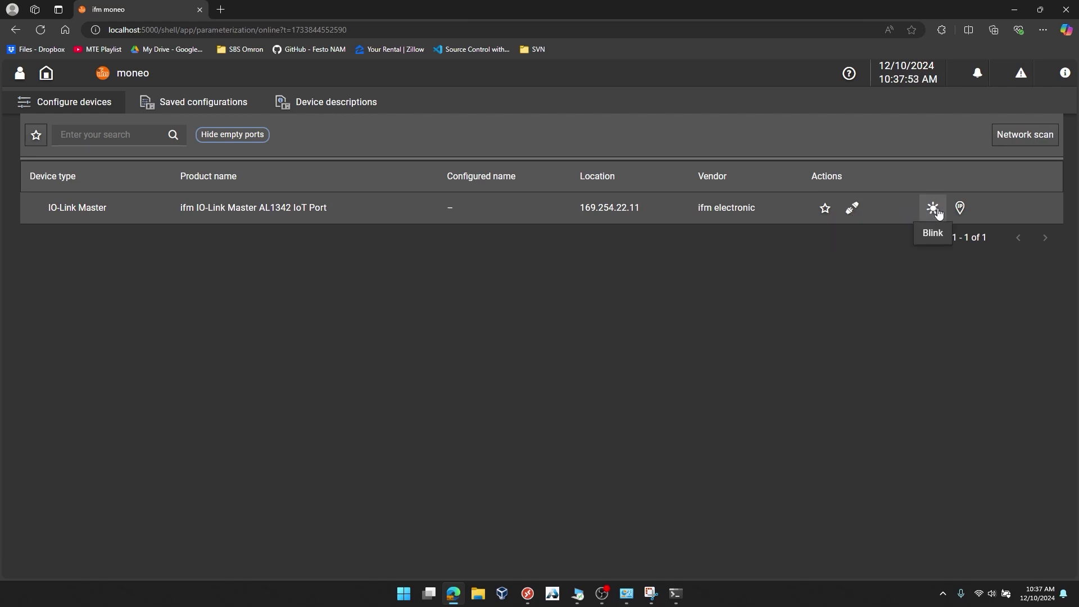
click(856, 213)
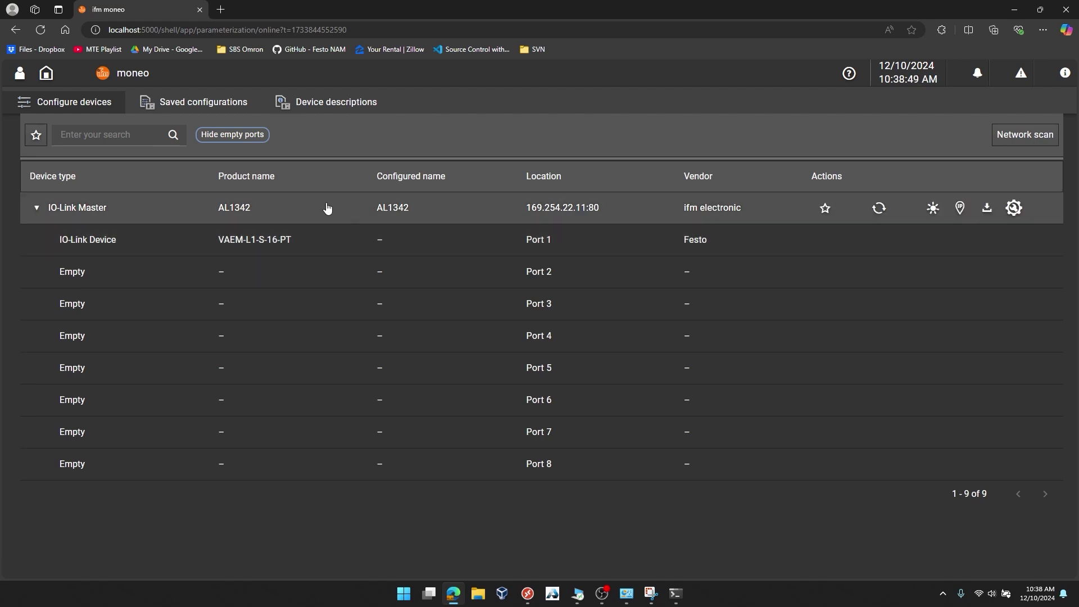
Factory-reset the AL1342 master from its detail page, then type ping 169.254.22.11 in the console.
click(283, 209)
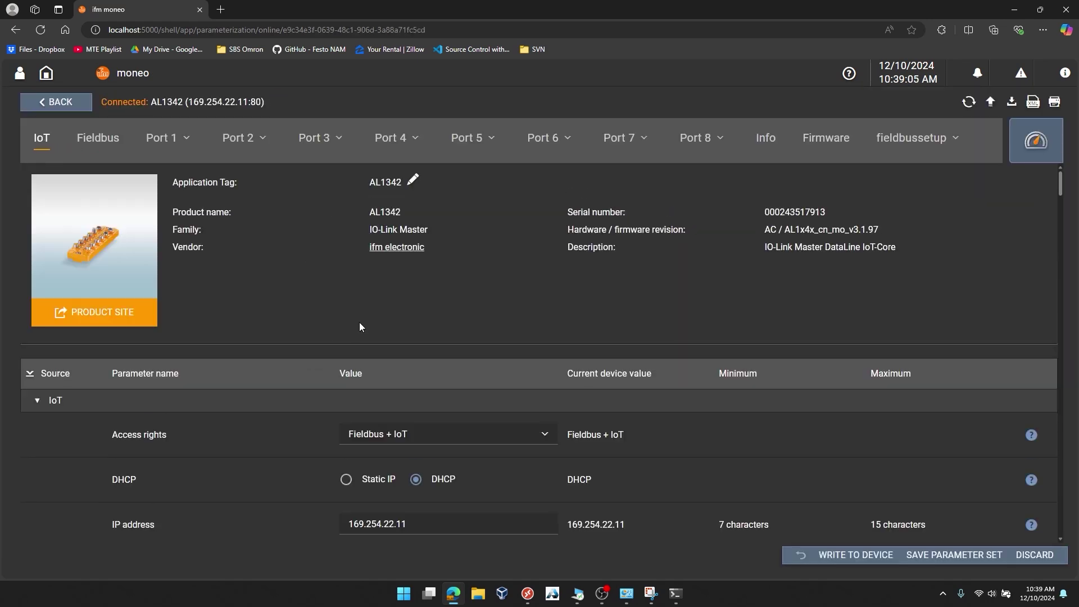
click(822, 140)
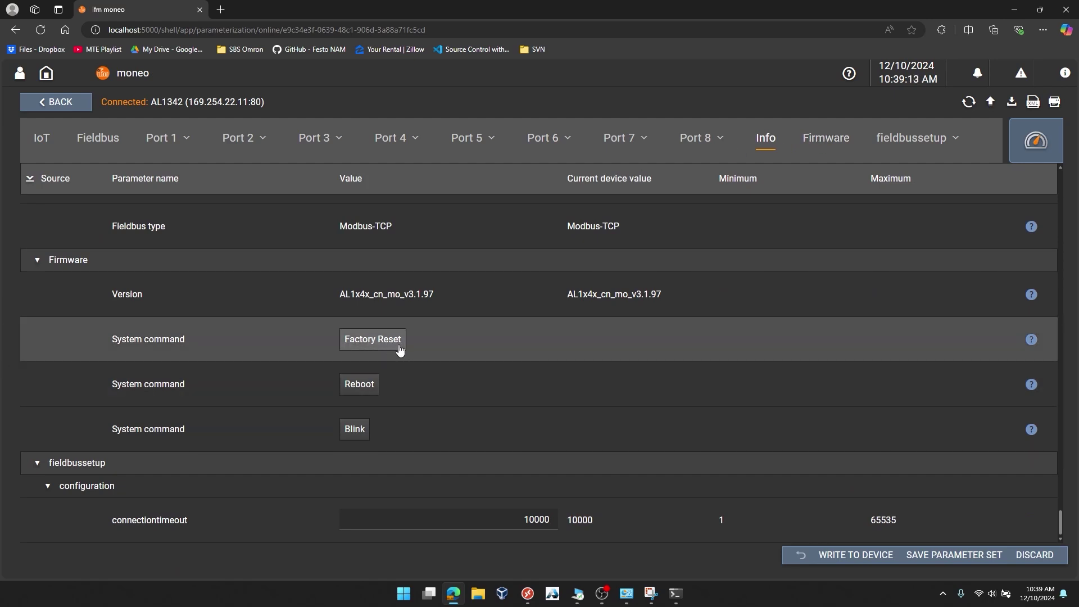
click(375, 340)
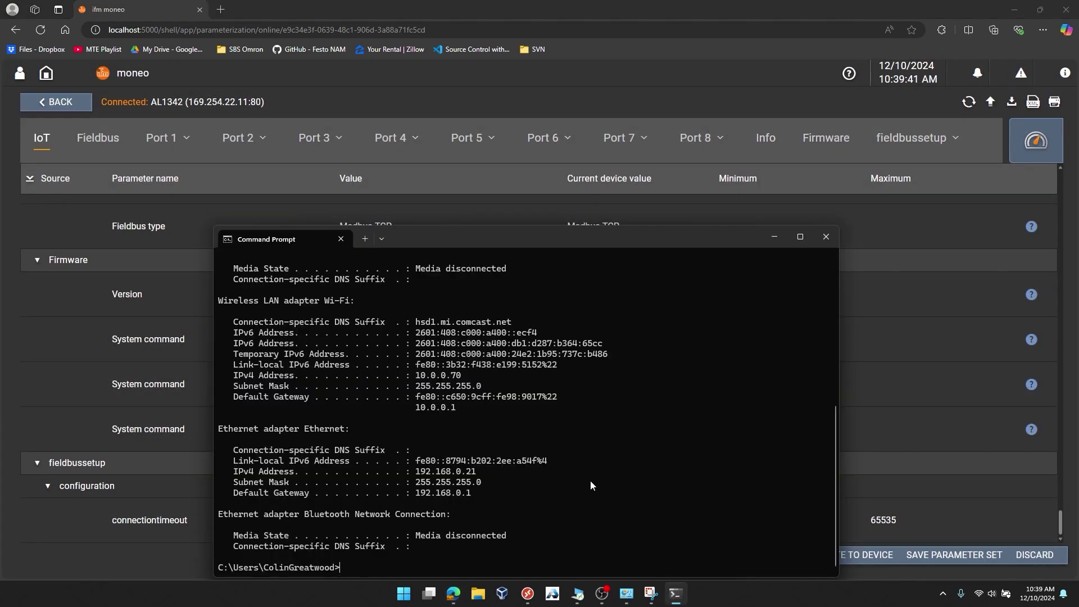
text(ping 169.254.22.11)
Ping 169.254.22.11 again until 4/4 replies return with 0% loss, then exit the console.
key(Return)
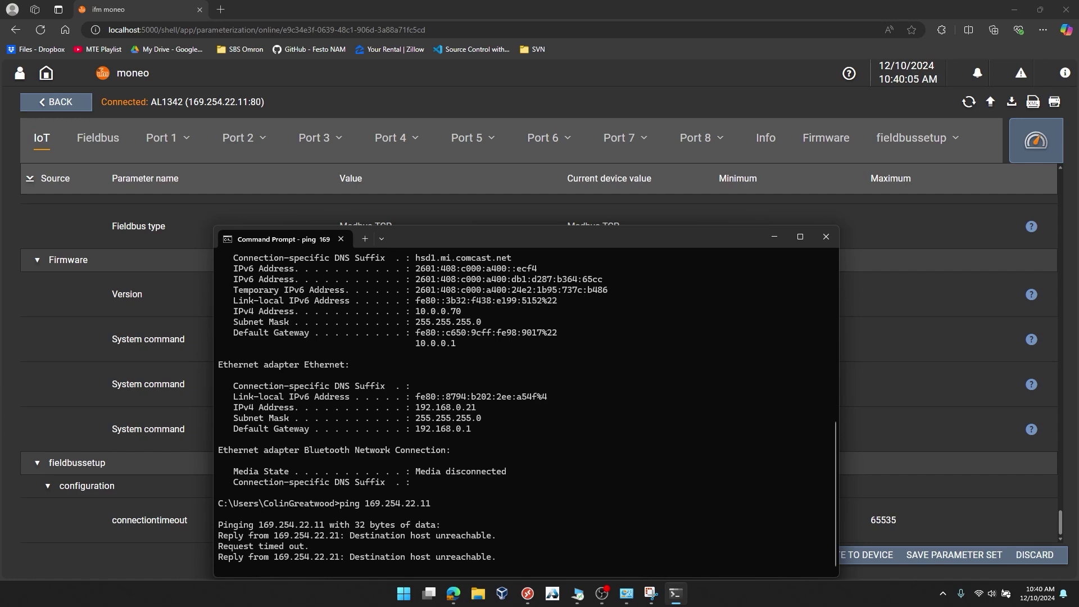
key(Up)
key(Return)
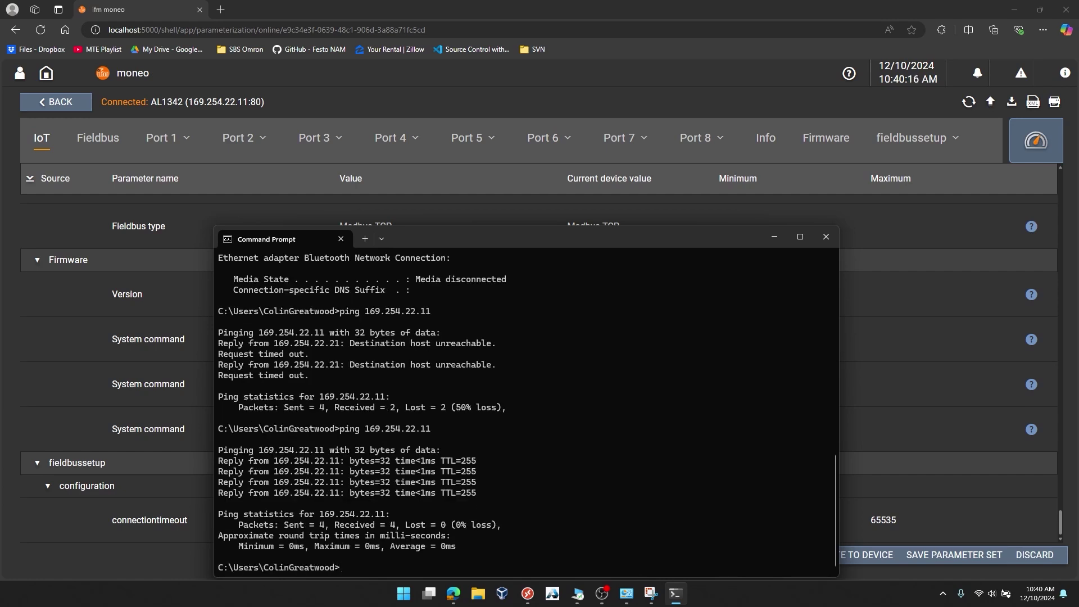
text(exit)
key(Return)
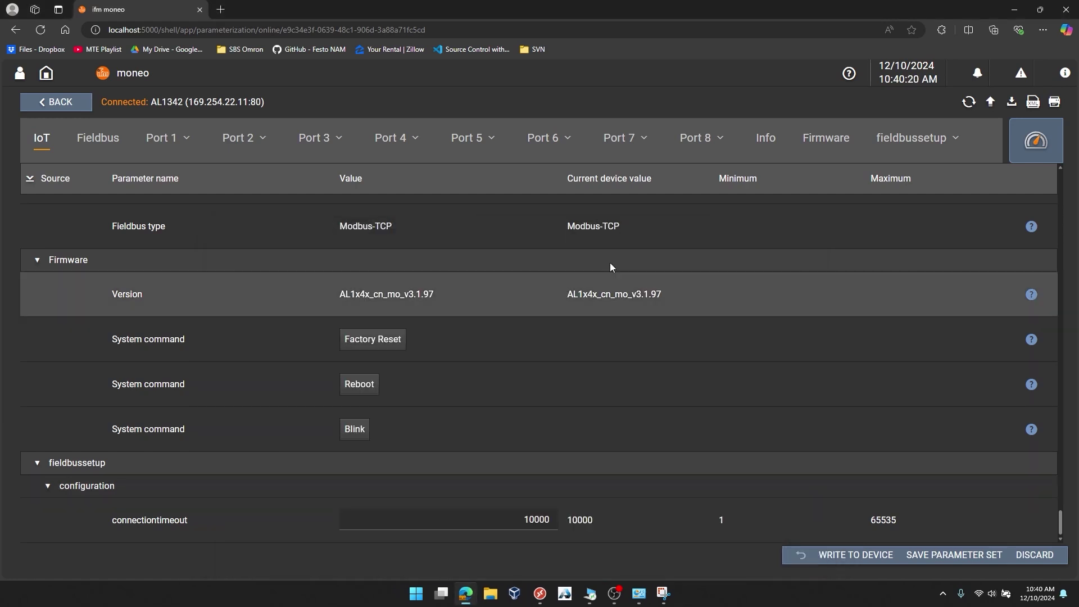
Rescan all adapters from Home, add the found AL1342 master, and open its parameter page.
click(46, 77)
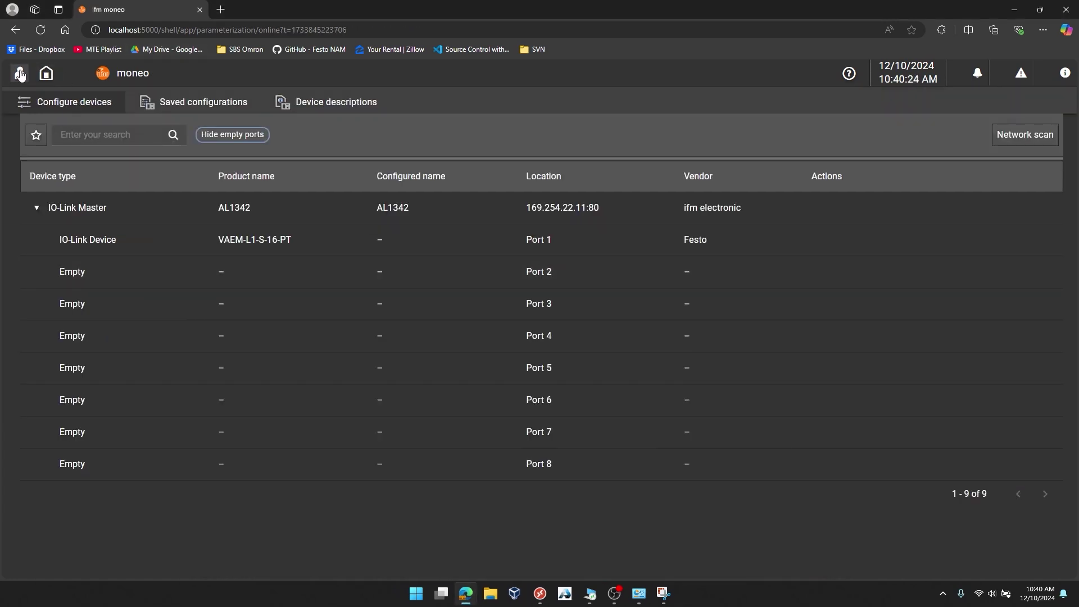
click(1035, 138)
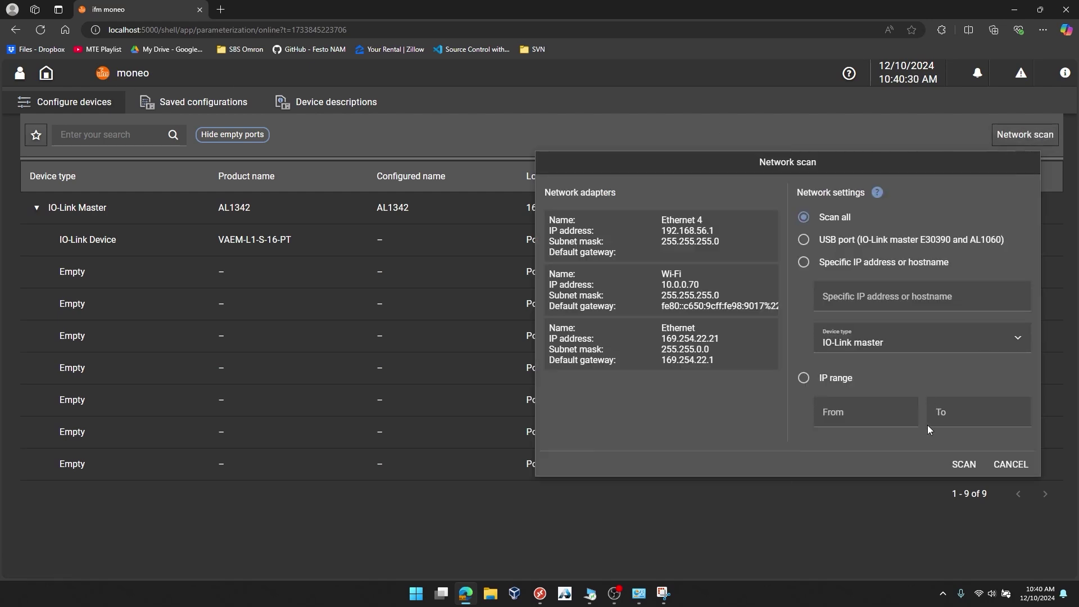
click(965, 467)
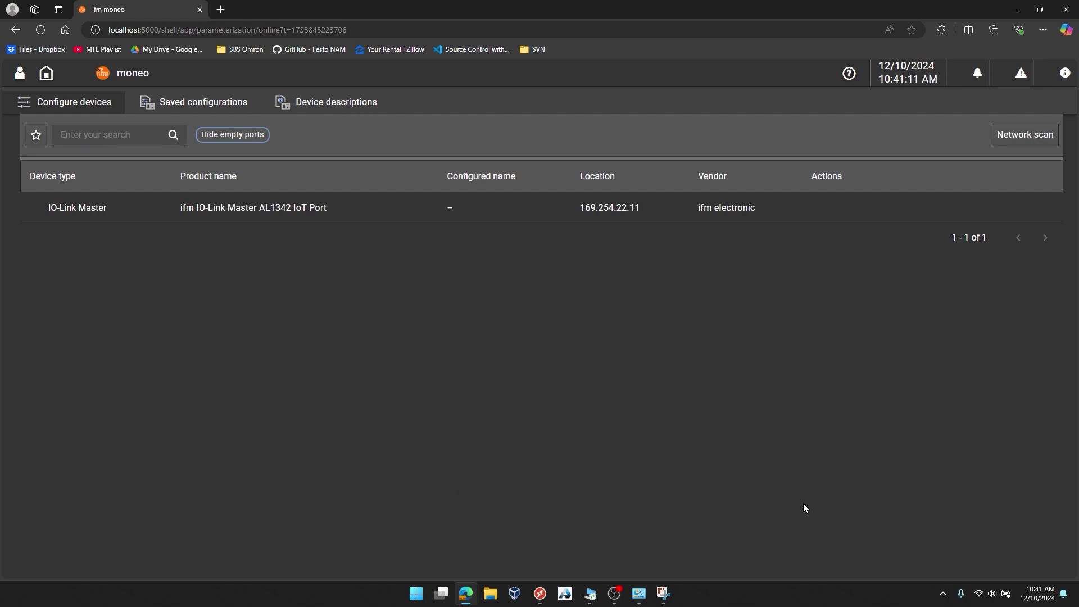
mouse_move(337, 198)
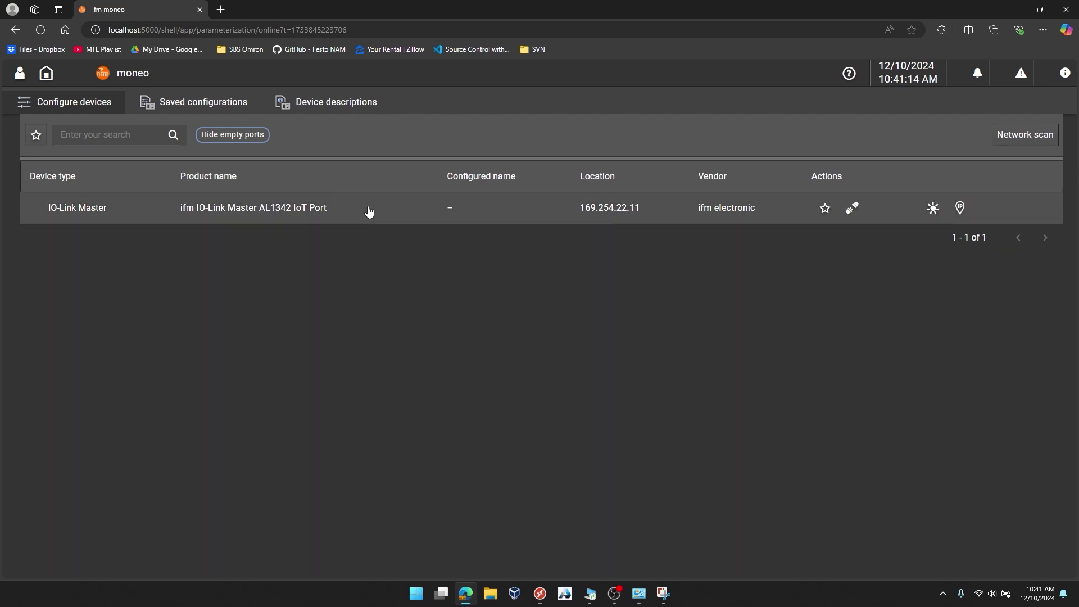
click(356, 212)
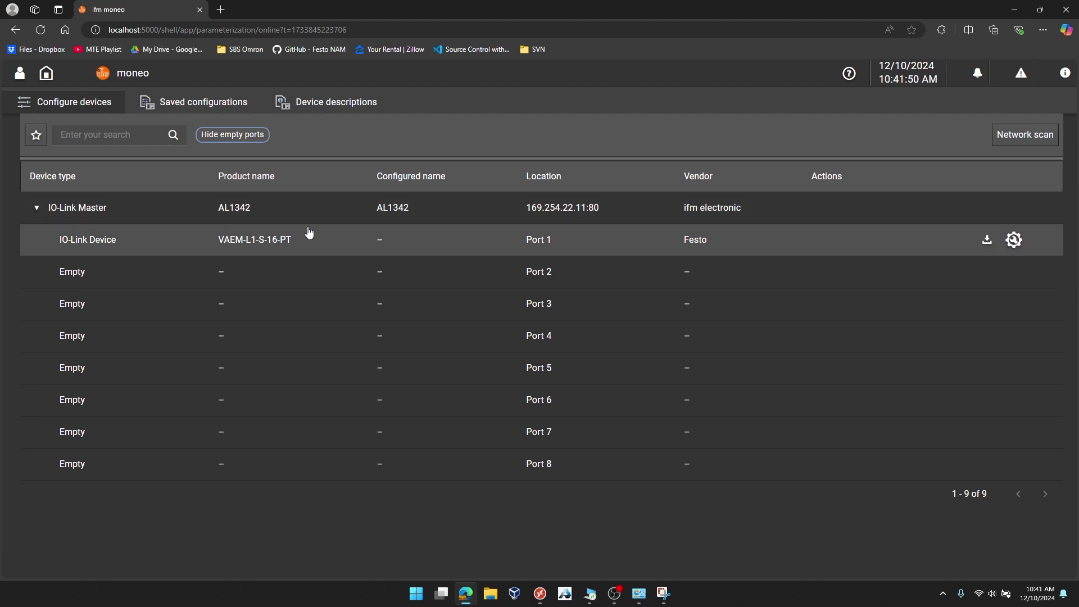
click(309, 211)
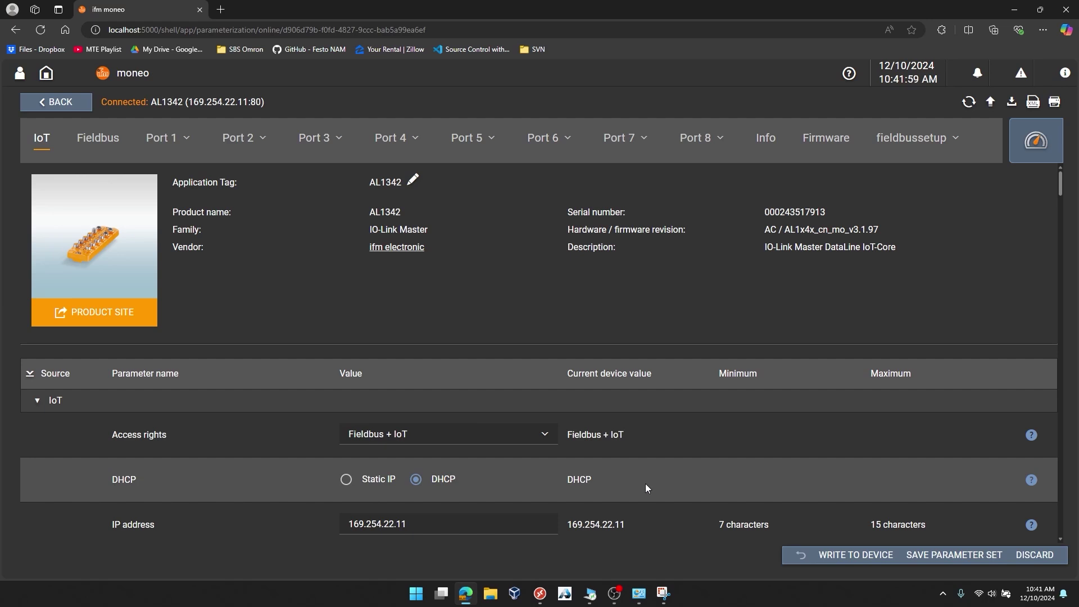
Review the IoT and Fieldbus settings (static IP 192.168.1.250), collapsing each group afterwards.
scroll(613, 487, down, 1)
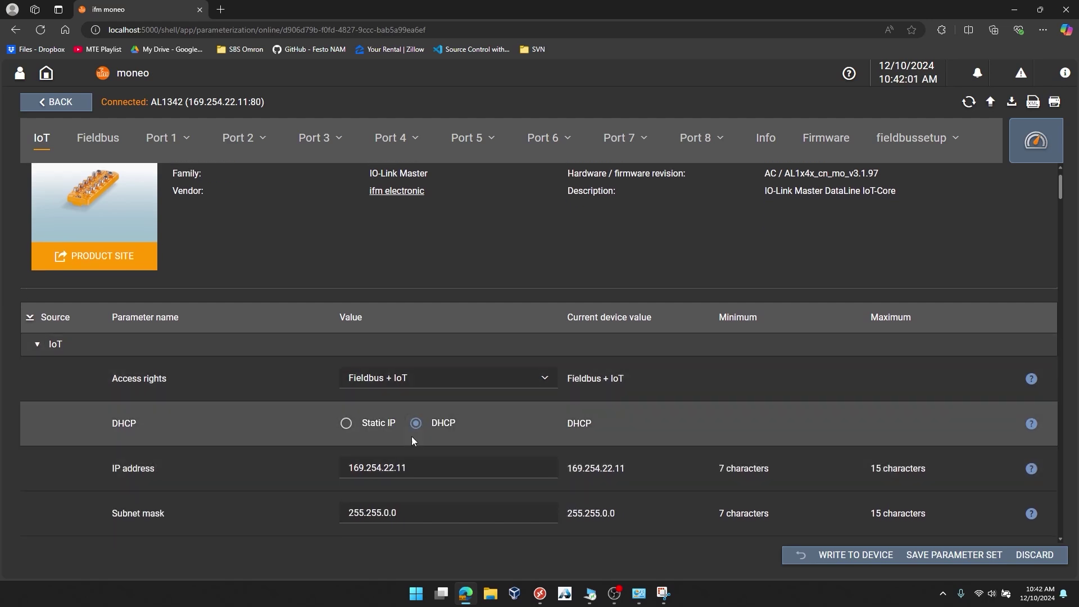
scroll(412, 440, down, 1)
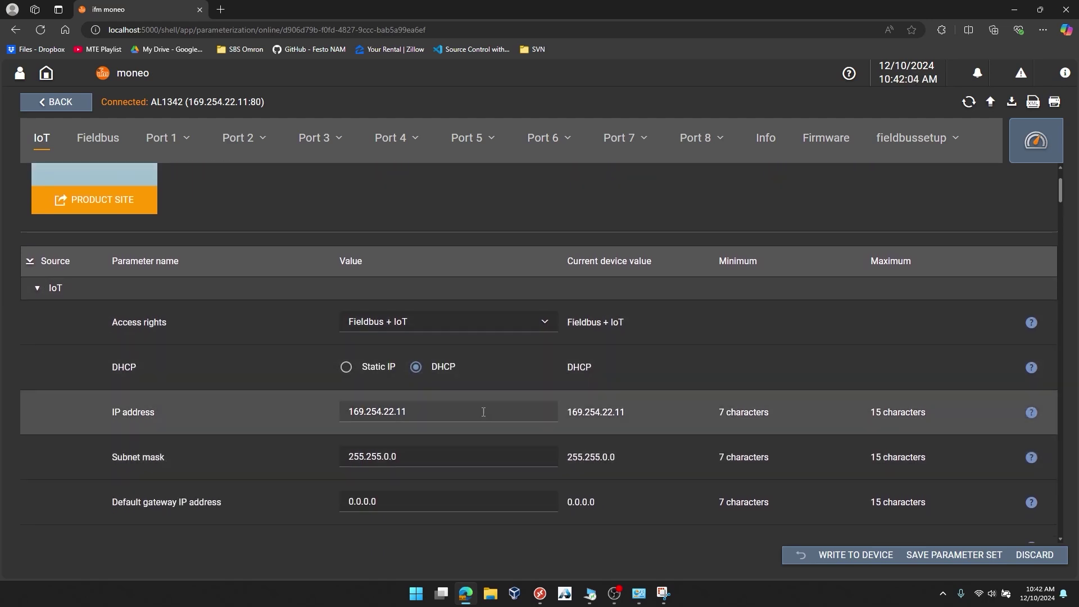
scroll(484, 412, down, 1)
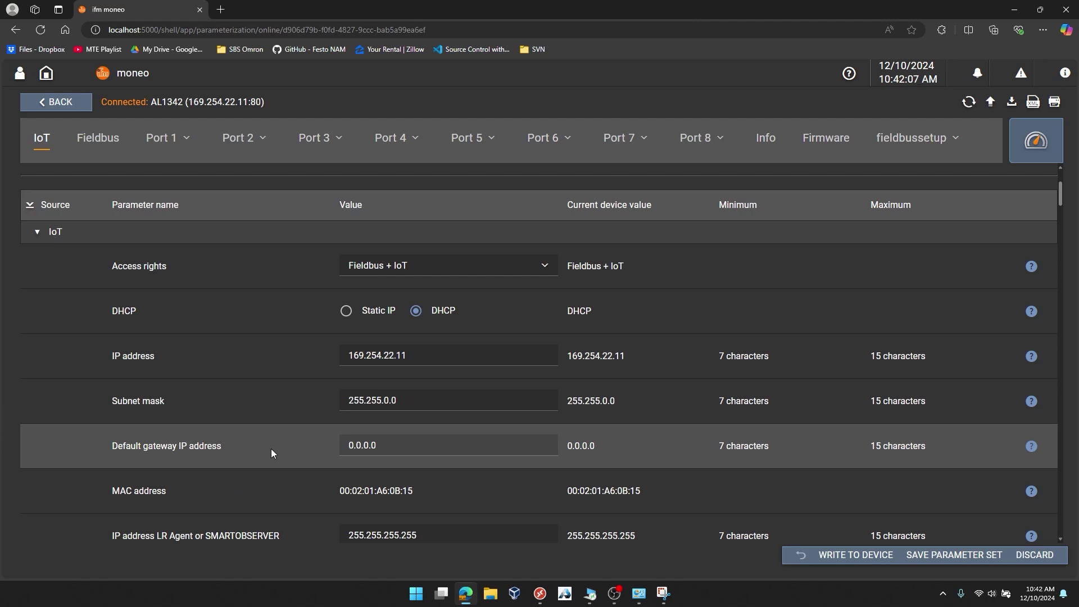
scroll(277, 450, down, 2)
scroll(257, 397, up, 4)
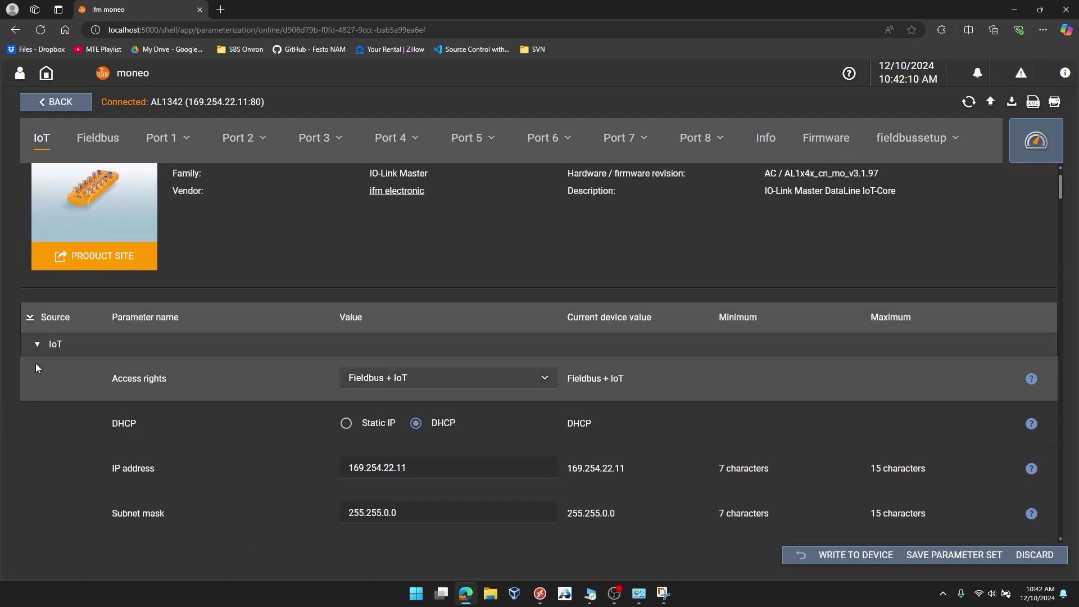
click(37, 345)
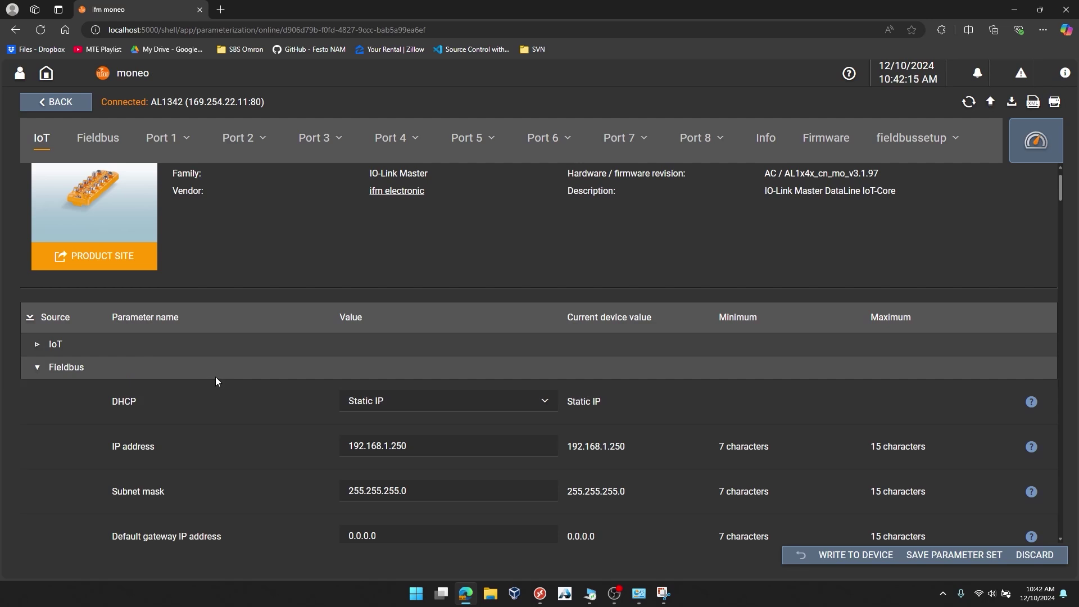
scroll(239, 447, down, 1)
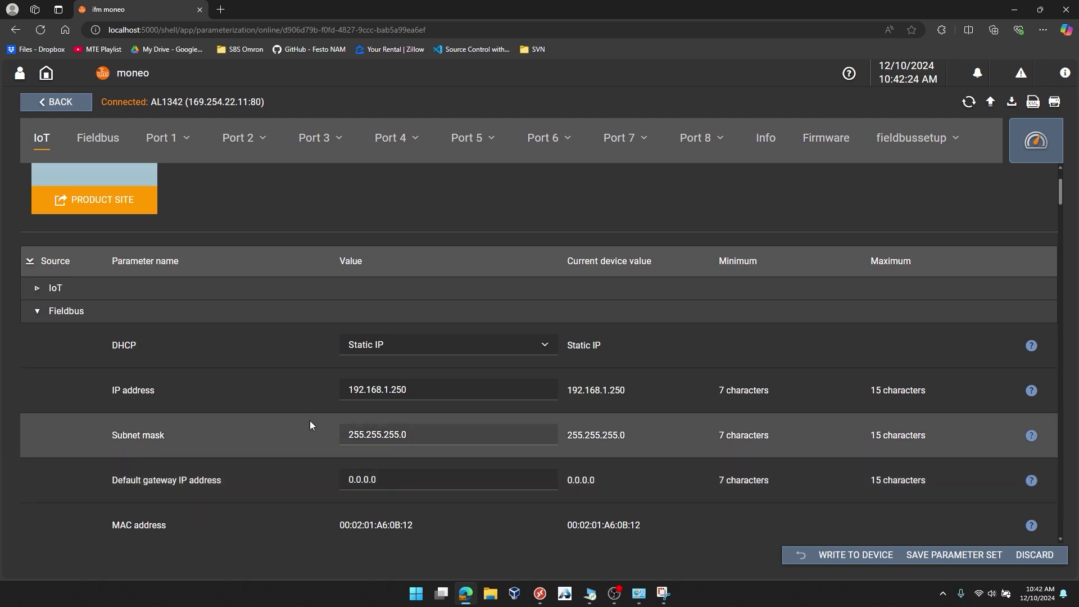
click(36, 315)
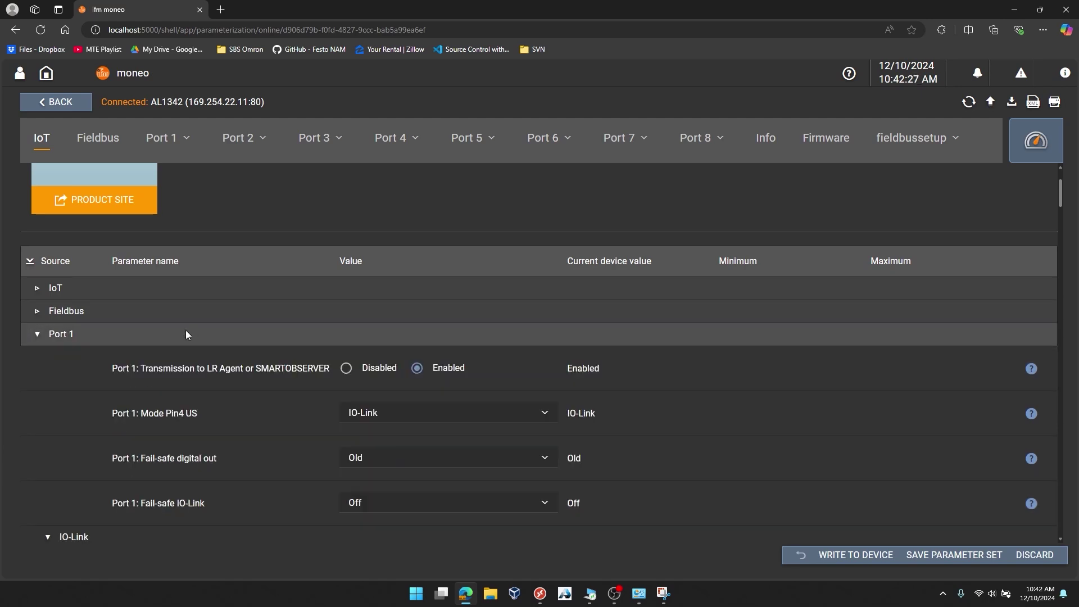
Collapse all groups, expand Port 1's IO-Link settings, and open the Validation/DataStorage dropdown.
scroll(220, 345, down, 1)
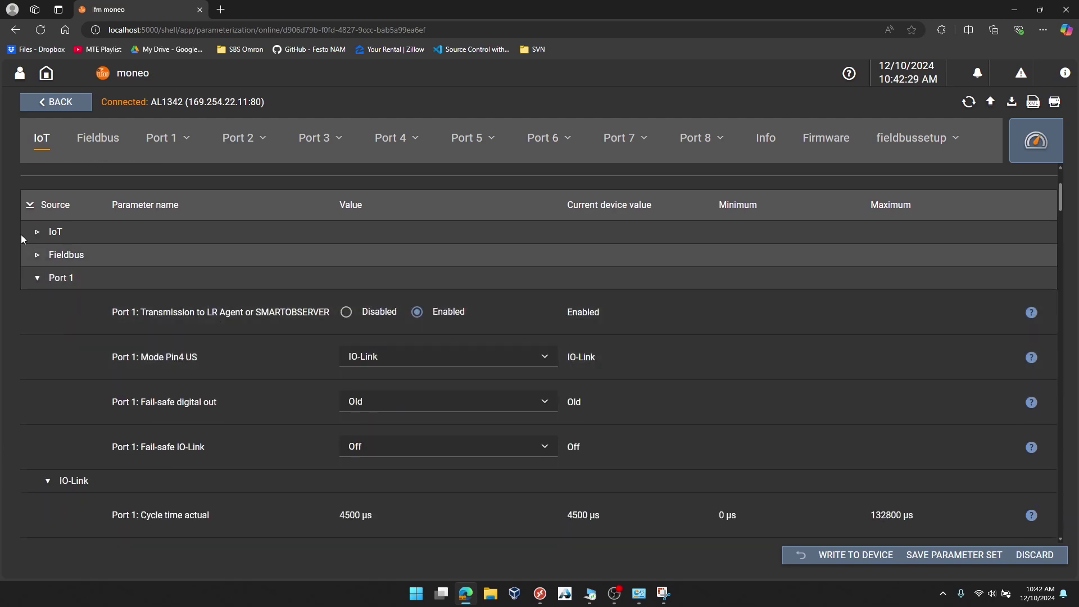
click(30, 211)
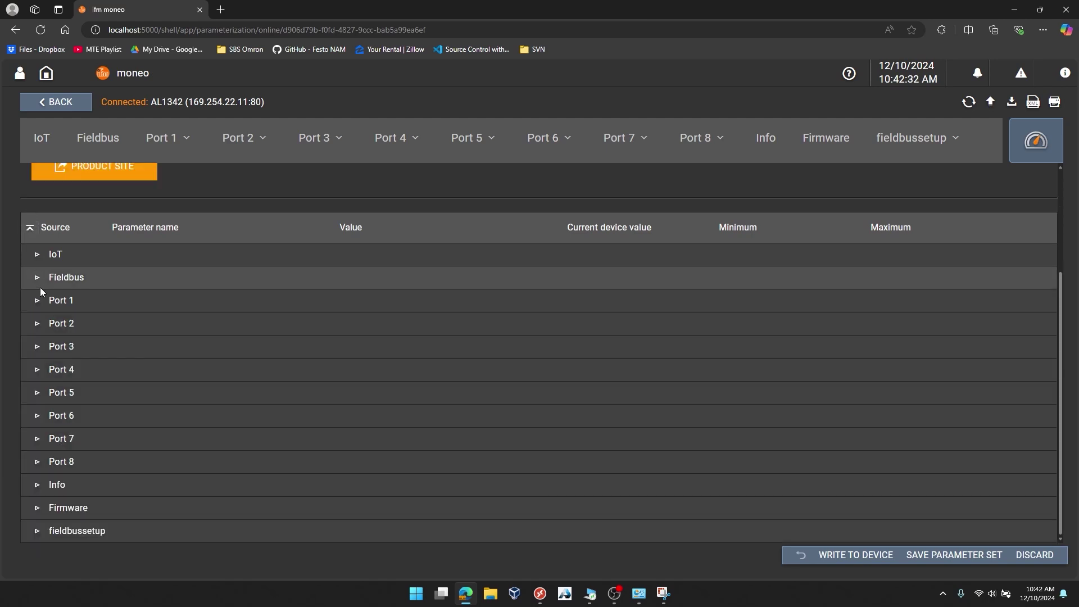
click(37, 300)
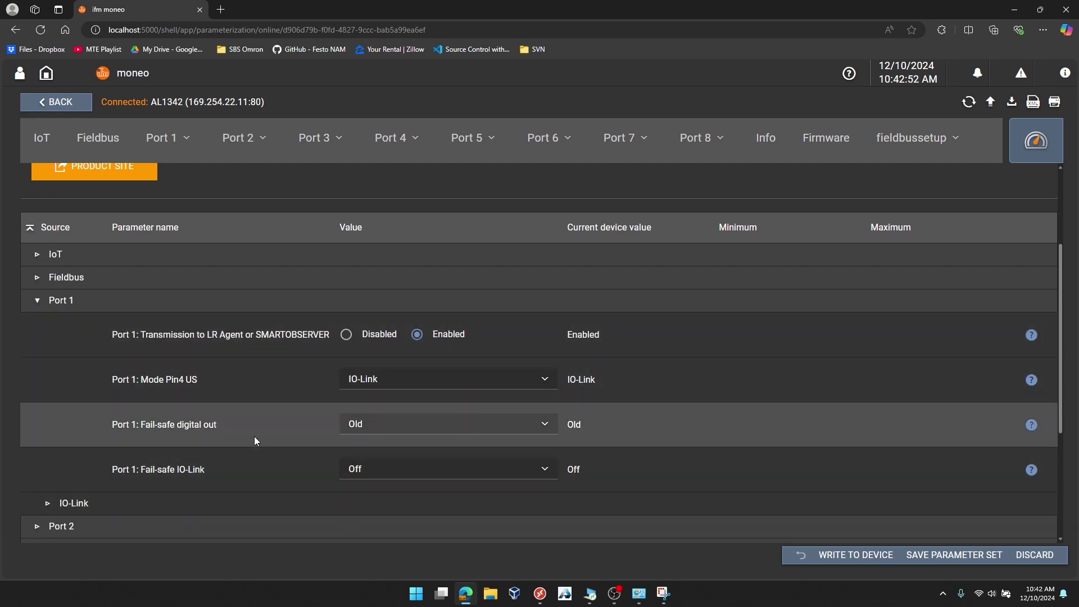
scroll(73, 456, down, 2)
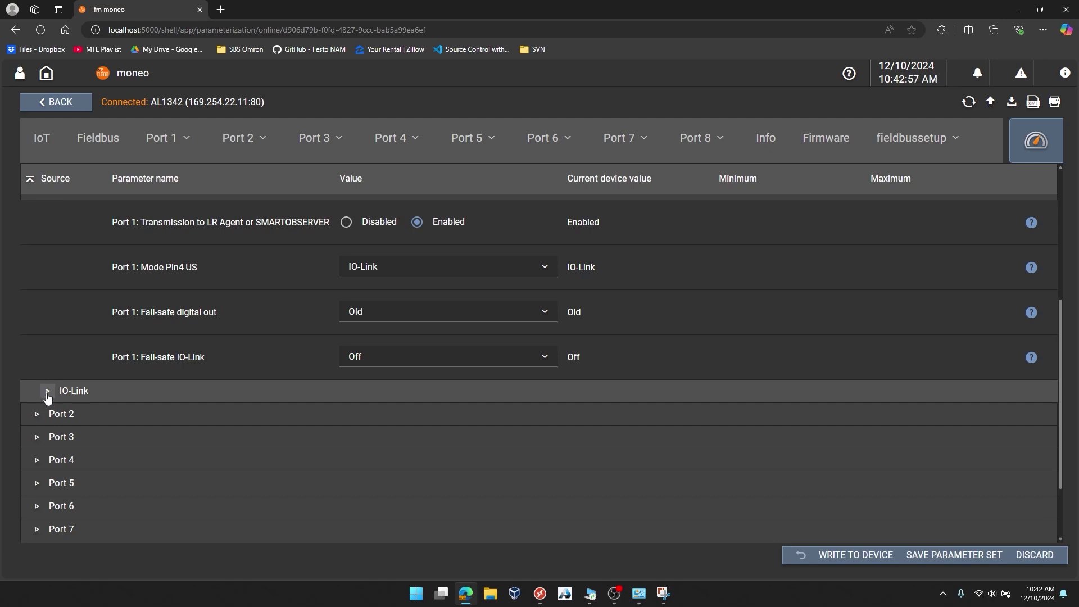
click(47, 392)
scroll(77, 467, down, 3)
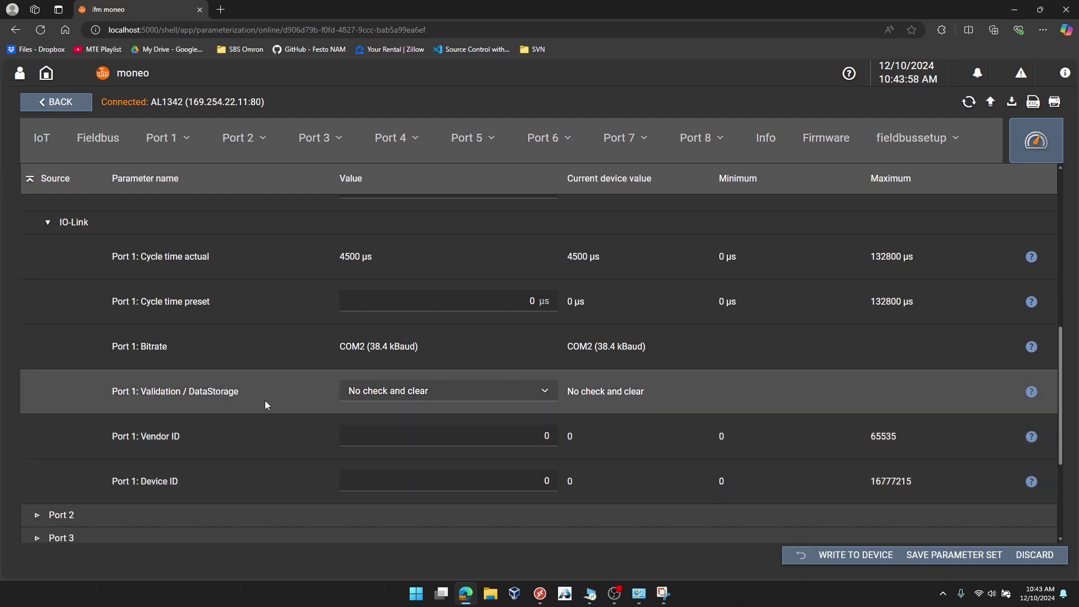
click(548, 395)
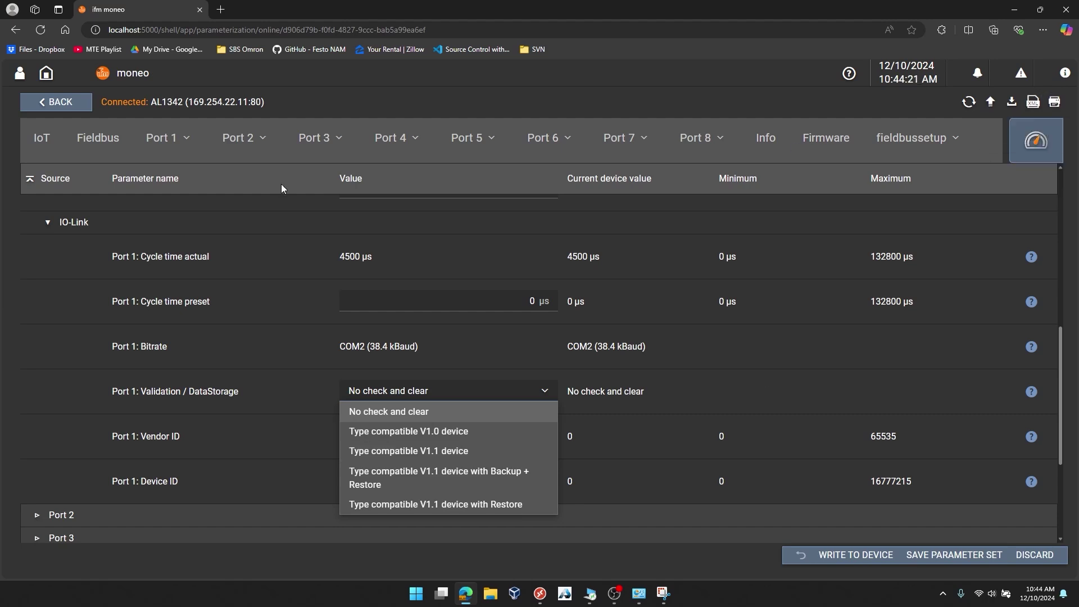
Open the Port 1 VAEM-L1-S-16-PT details, view its IODD, and mark document version 2.1.3.
click(56, 101)
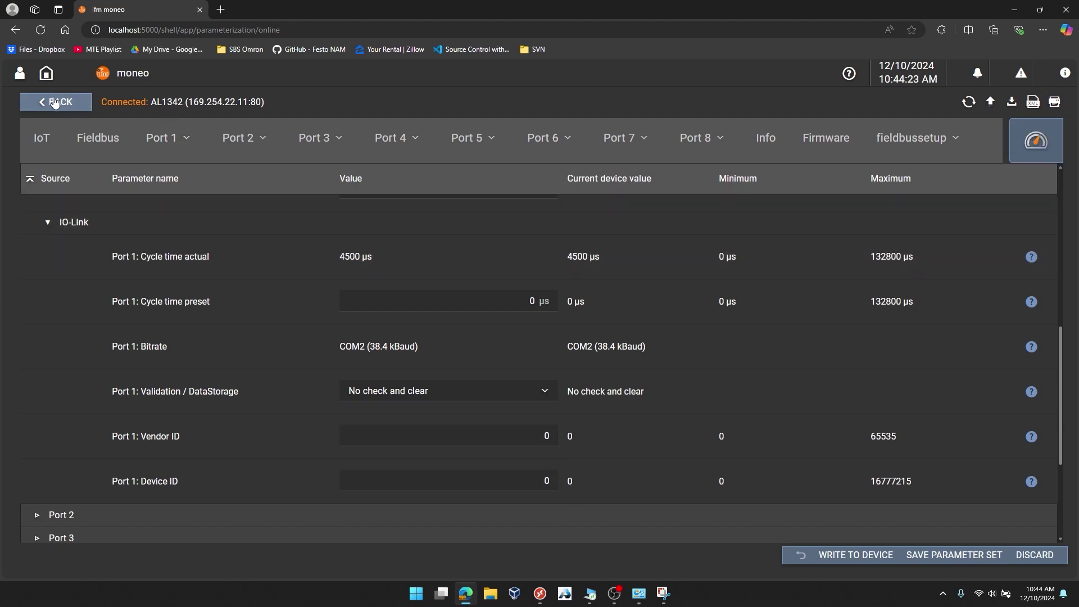
click(119, 241)
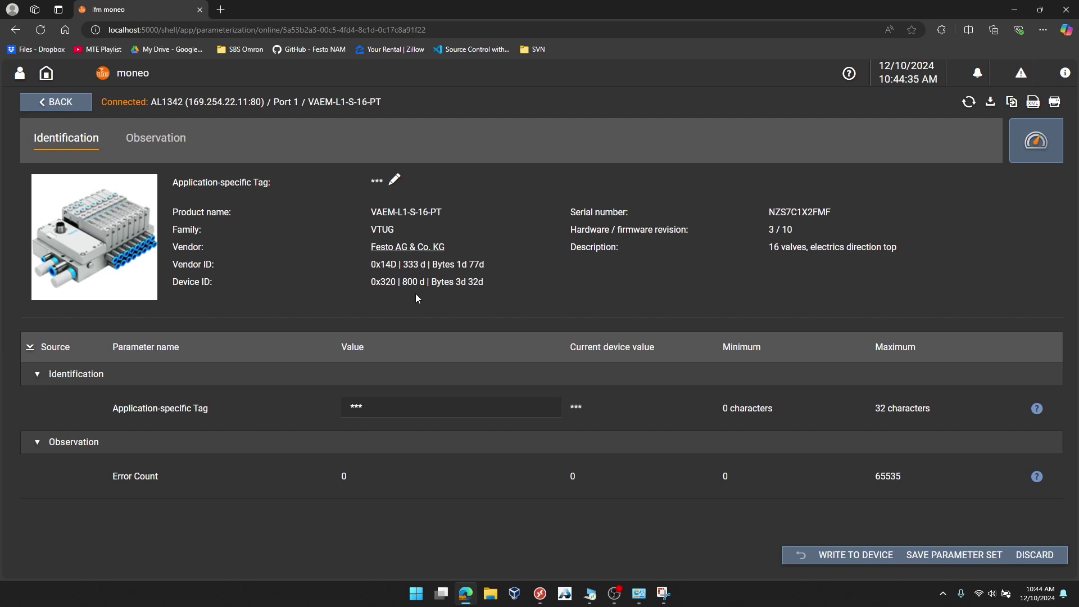
click(1034, 103)
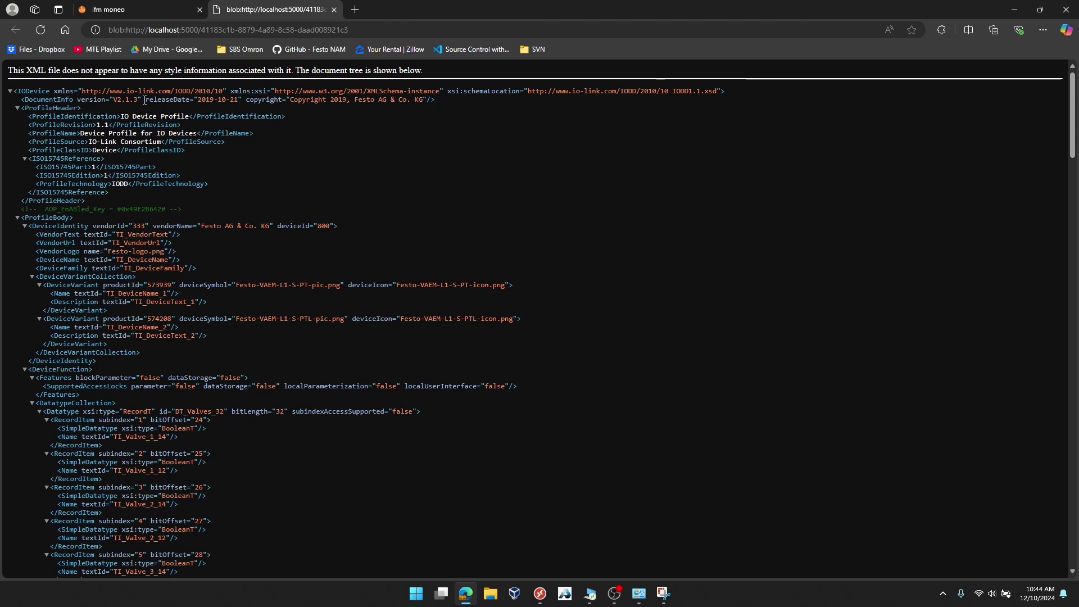
drag(141, 100, 102, 100)
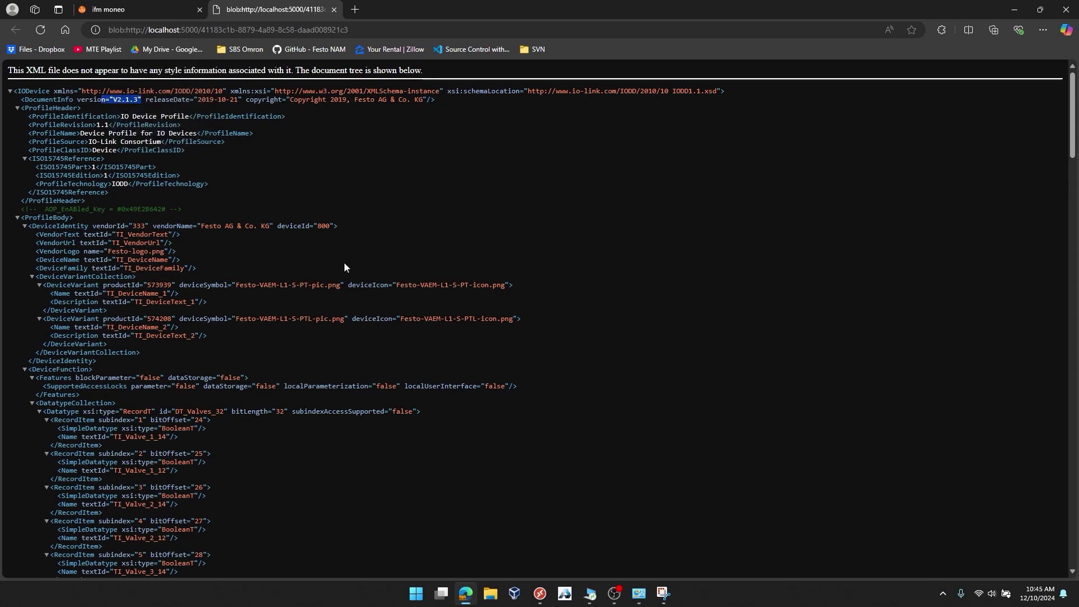
Reopen the AL1342 master's parameters and expand Port 1's IO-Link settings.
click(93, 15)
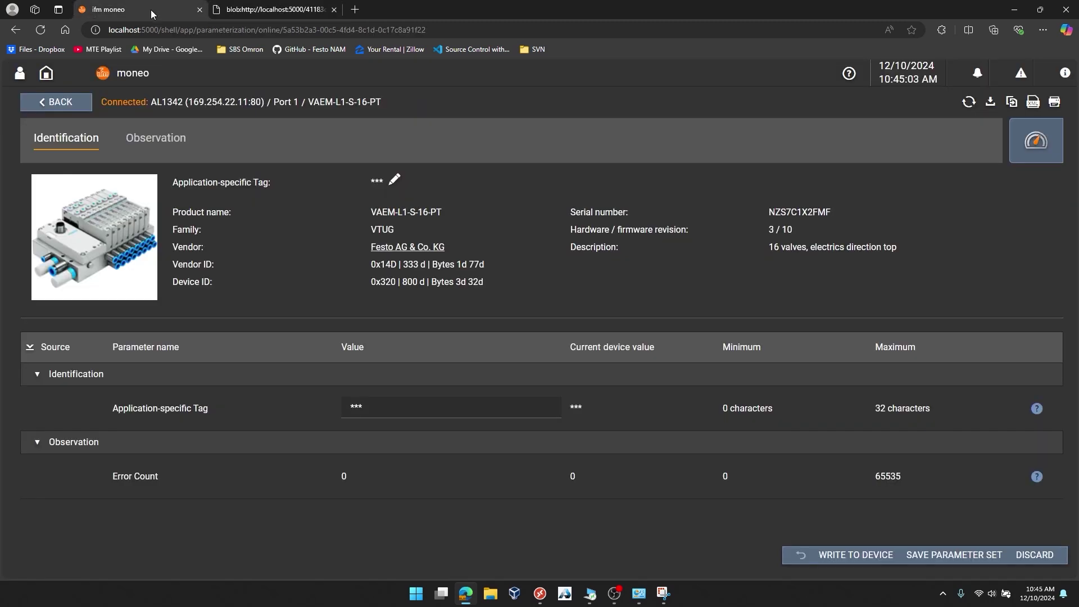
click(49, 101)
click(171, 217)
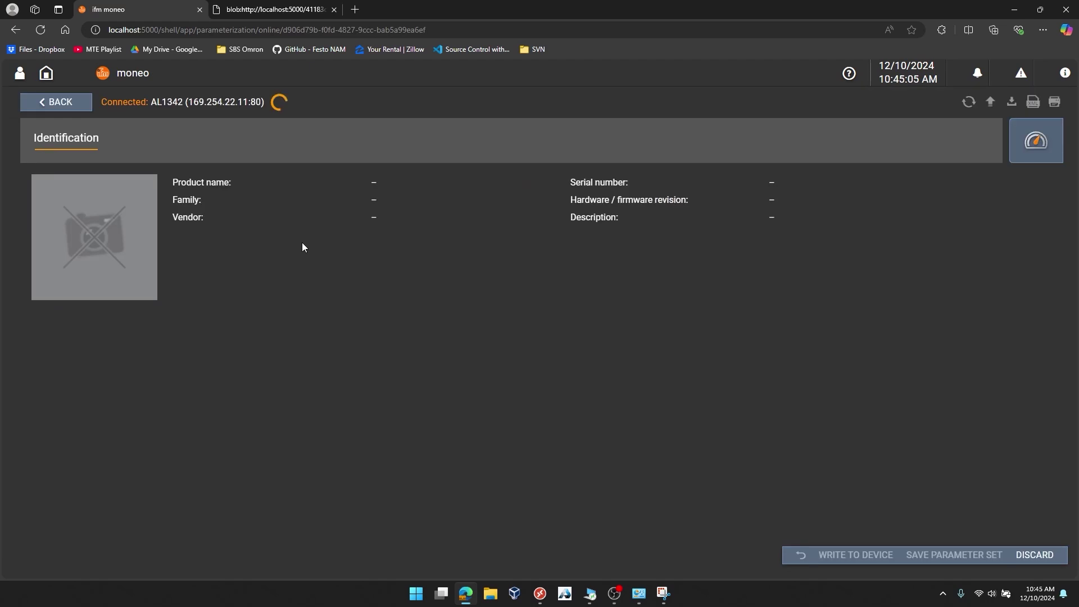
click(30, 374)
click(37, 447)
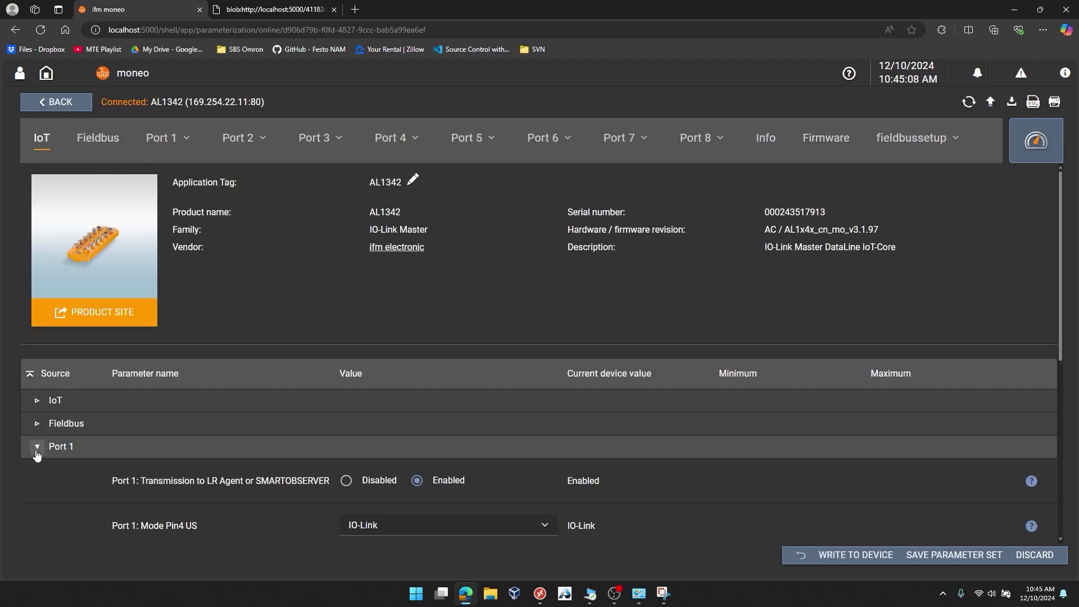
scroll(70, 467, down, 4)
click(45, 423)
scroll(355, 436, down, 3)
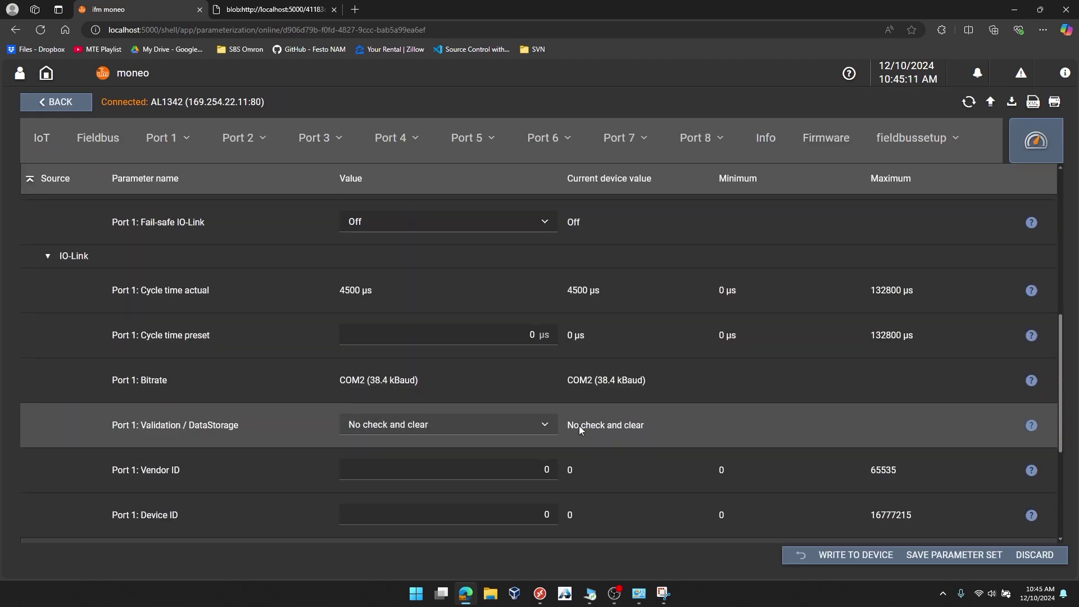
Set Port 1 Validation/DataStorage to 'Type compatible V1.1 device' and bring back the IODD XML.
click(545, 425)
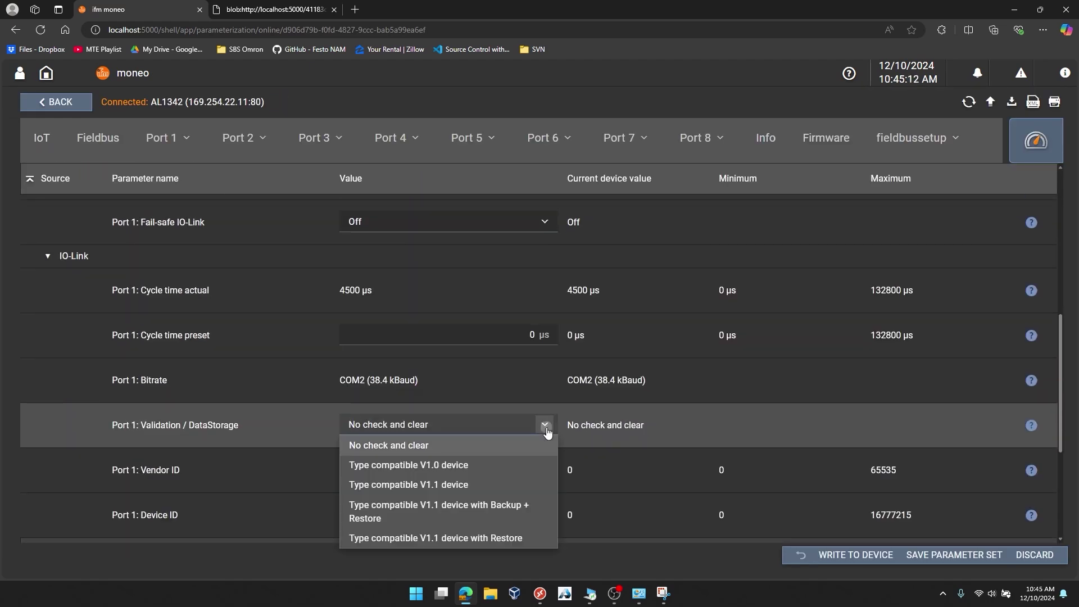
click(500, 487)
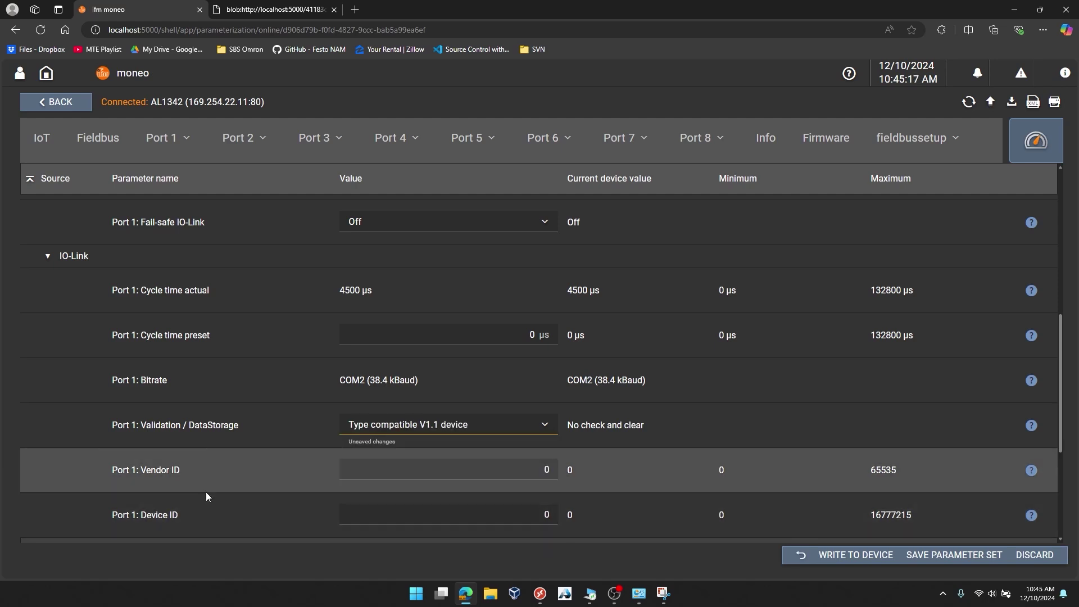
scroll(211, 494, down, 1)
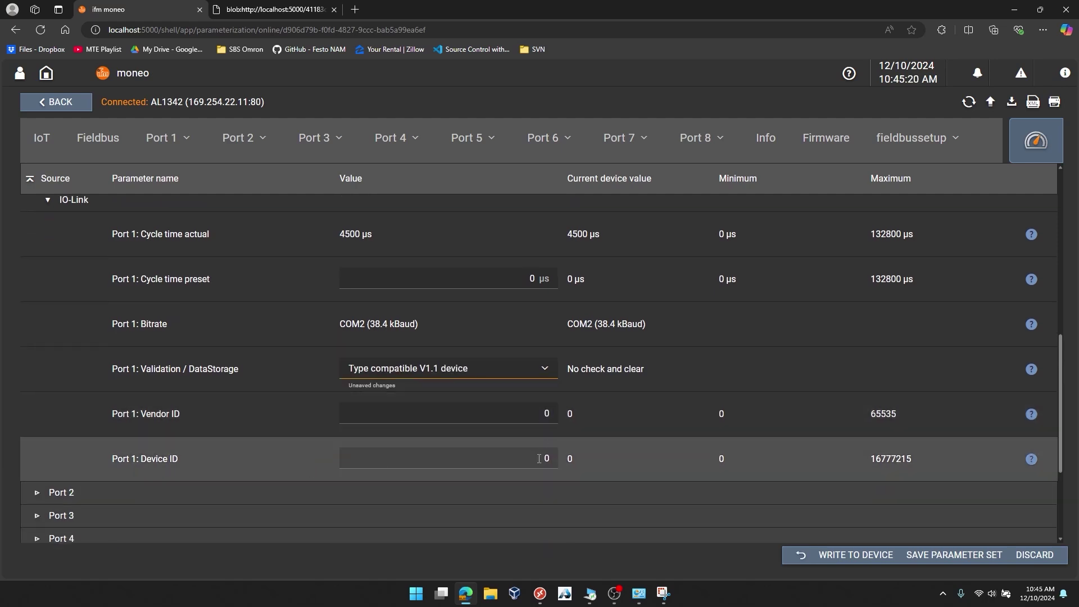
click(297, 10)
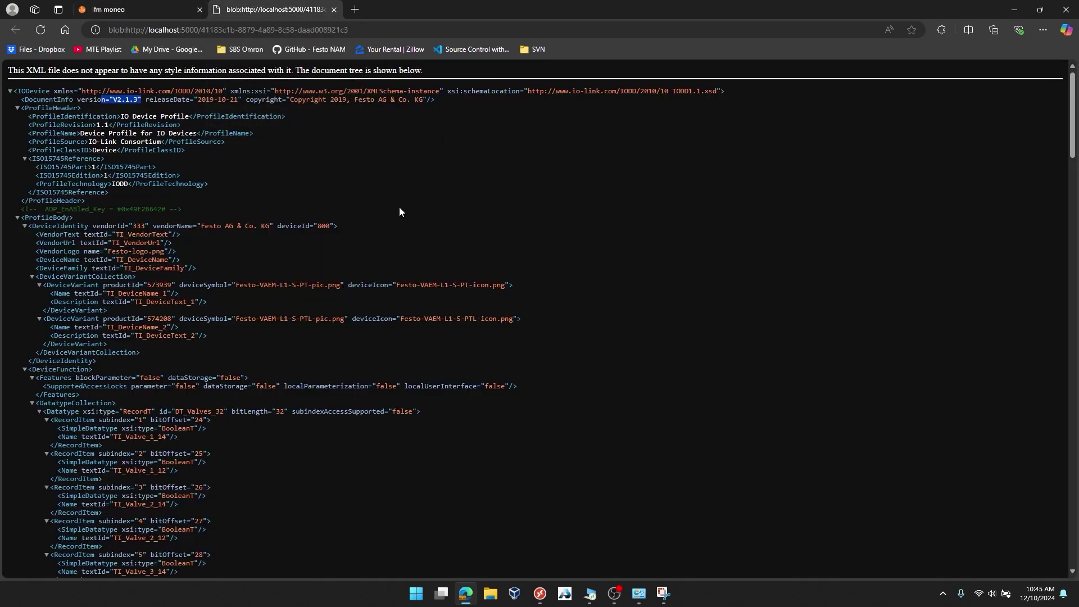
Highlight vendorId 333 and deviceId 800 on the XML's DeviceIdentity line, then go back to moneo.
click(393, 246)
drag(93, 226, 149, 226)
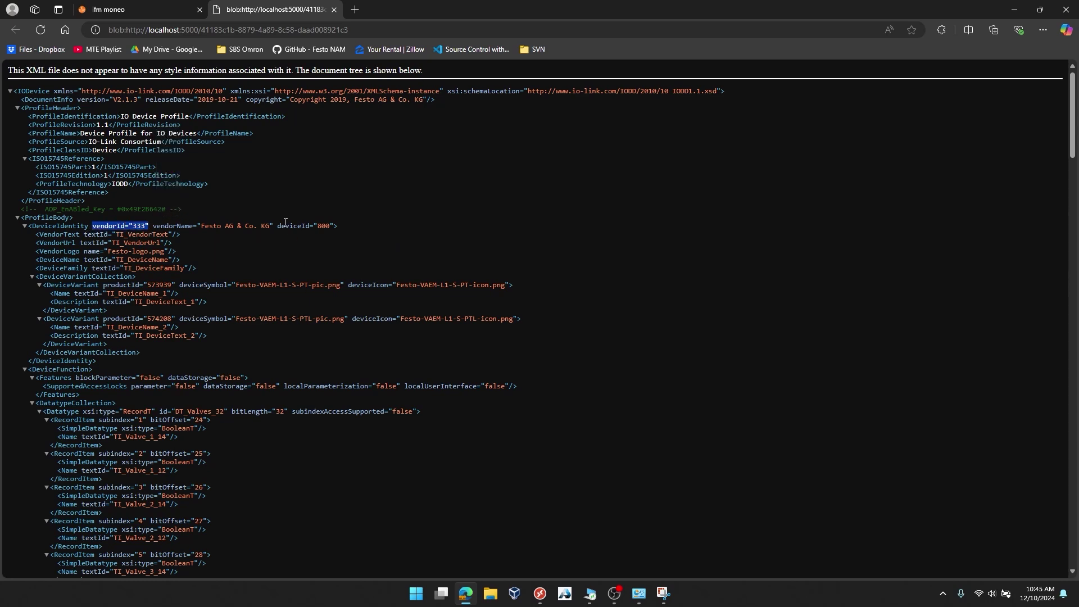
drag(278, 226, 338, 226)
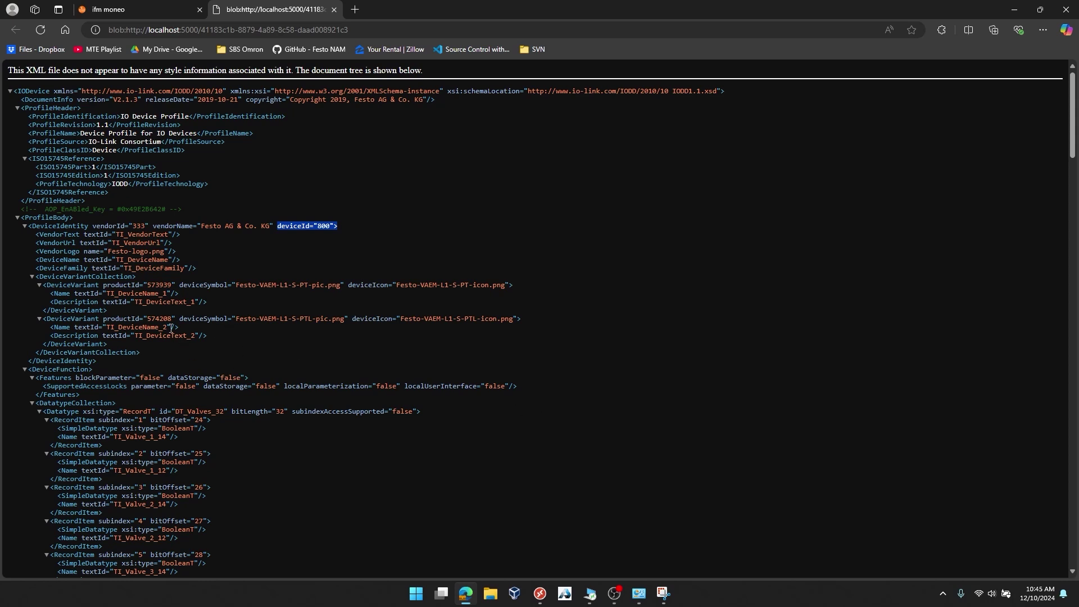
drag(103, 286, 182, 289)
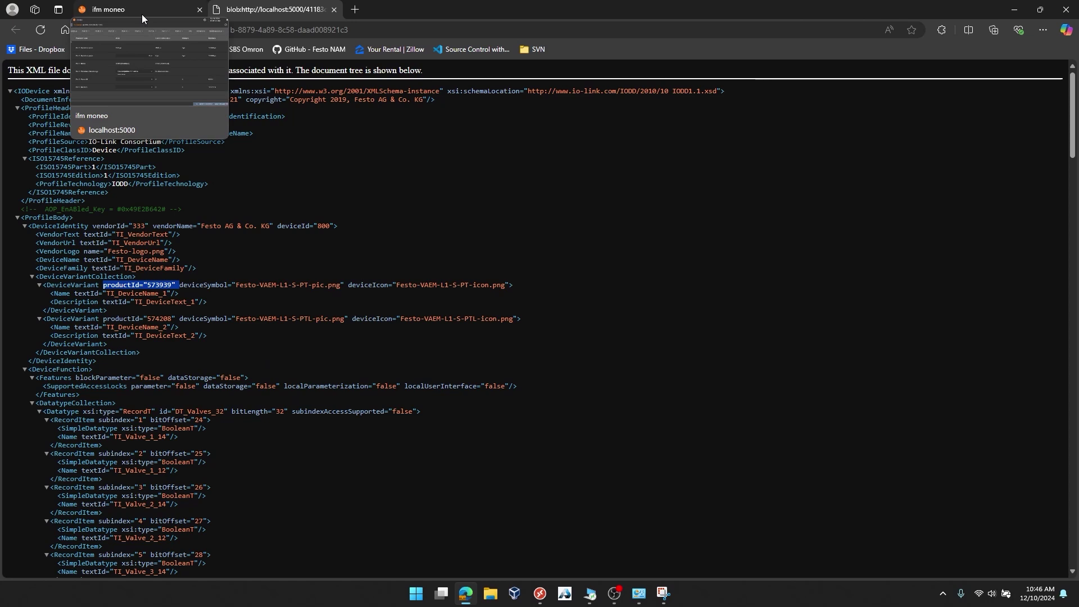
drag(93, 226, 334, 228)
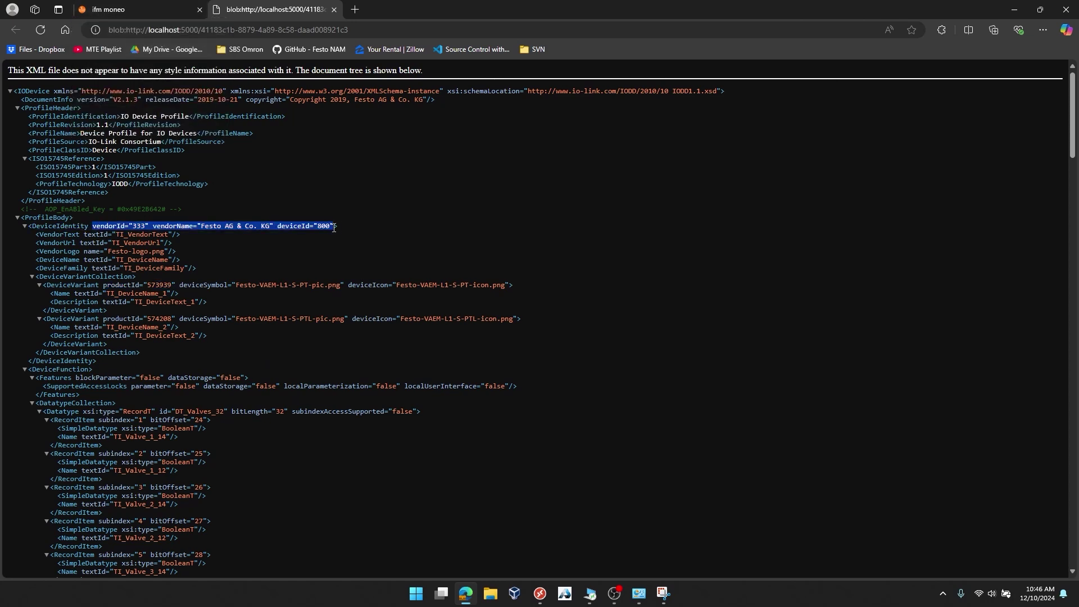
click(110, 10)
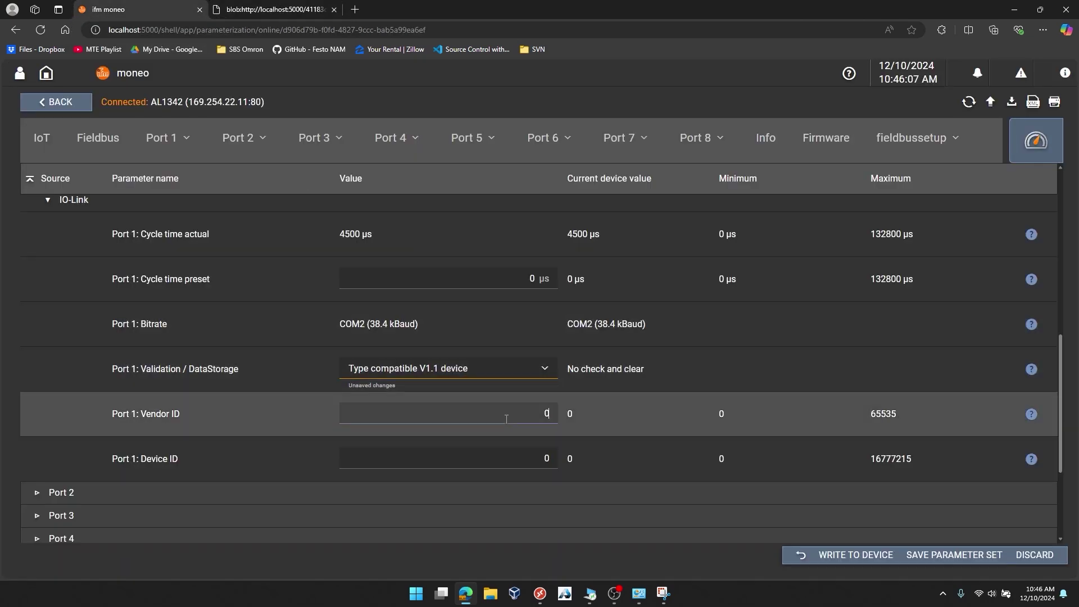
Enter Port 1 Vendor ID 333 and Device ID 800 and write them to the AL1342.
key(BackSpace)
text(333)
key(Tab)
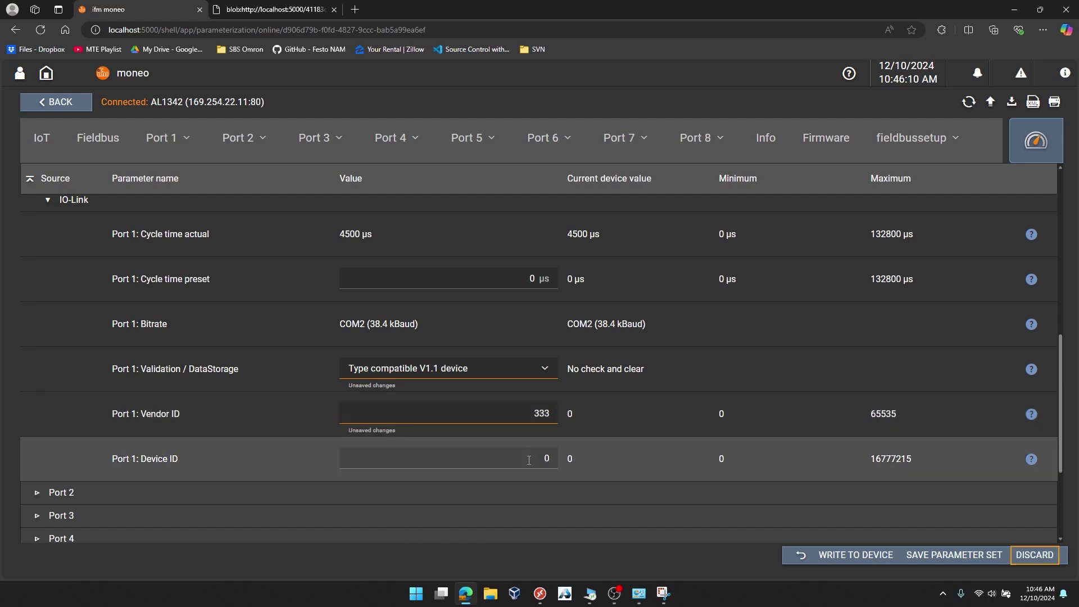
click(529, 461)
key(BackSpace)
text(800)
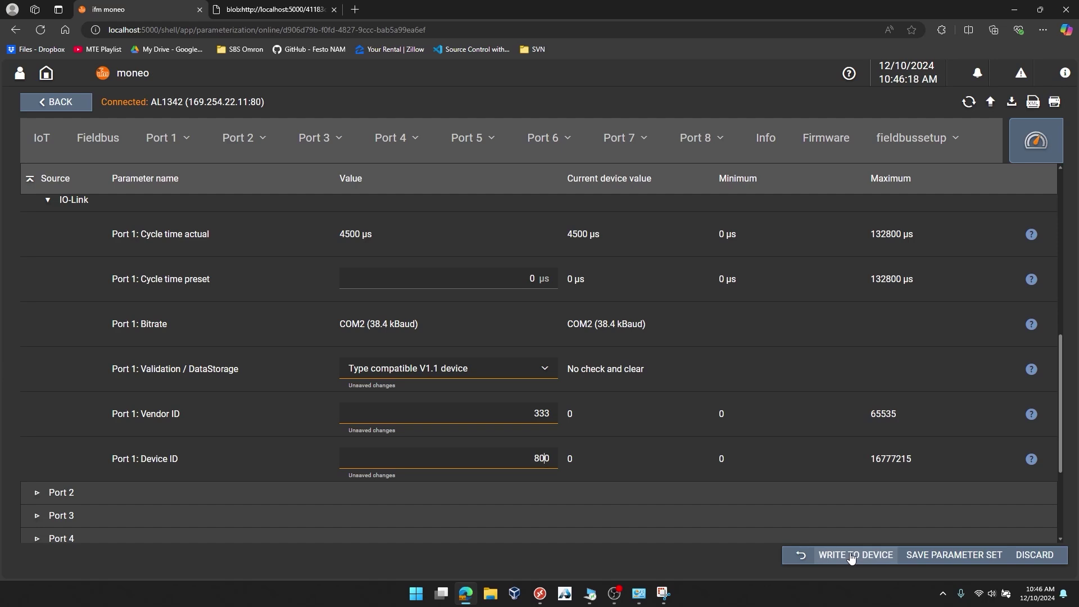
click(852, 554)
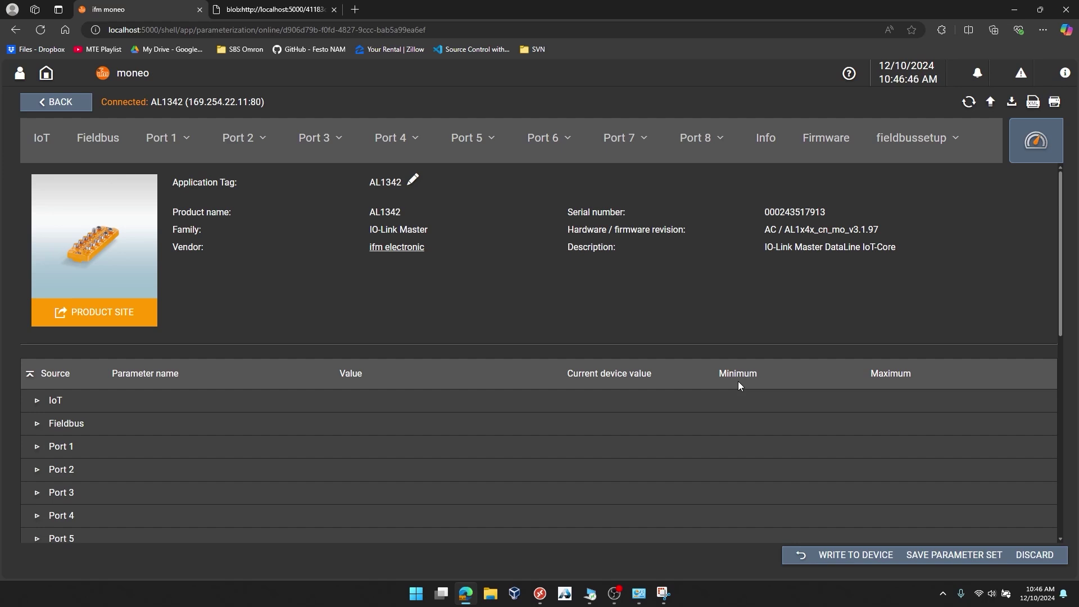
click(944, 562)
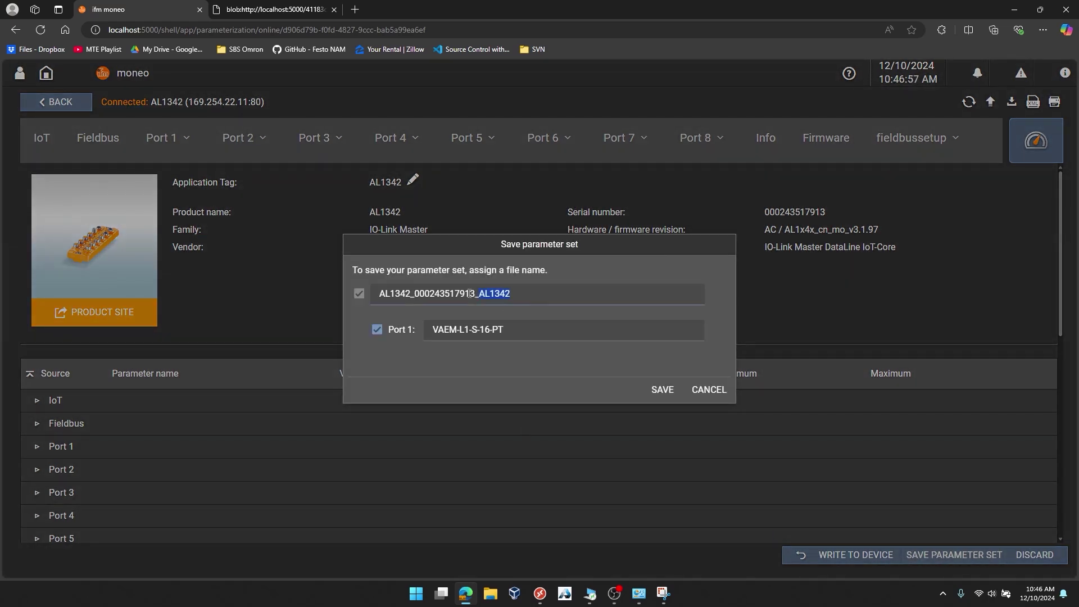
drag(471, 294, 366, 298)
click(665, 390)
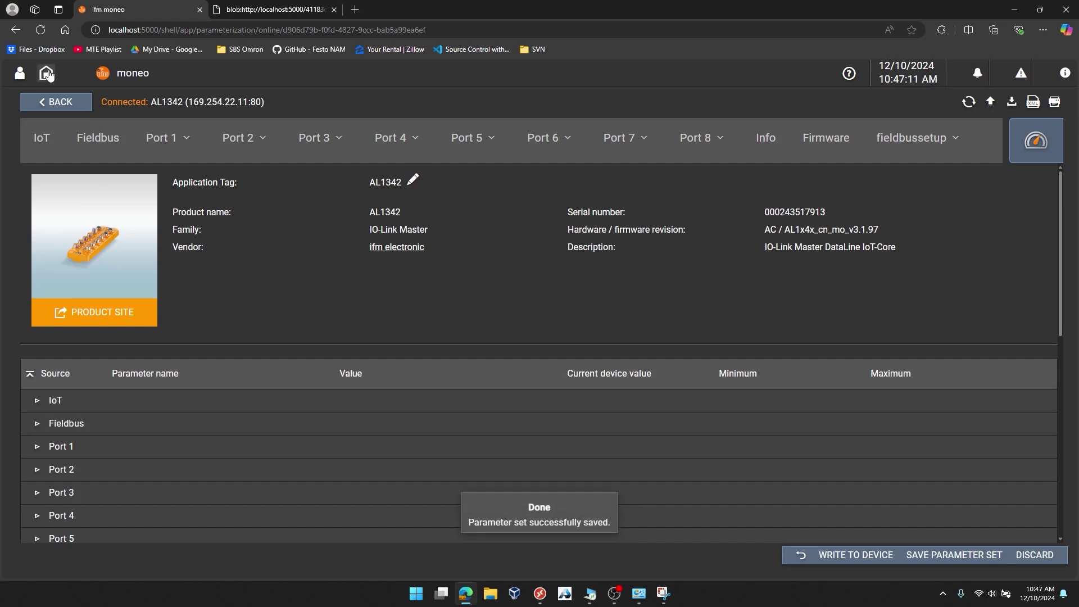
click(56, 104)
click(191, 107)
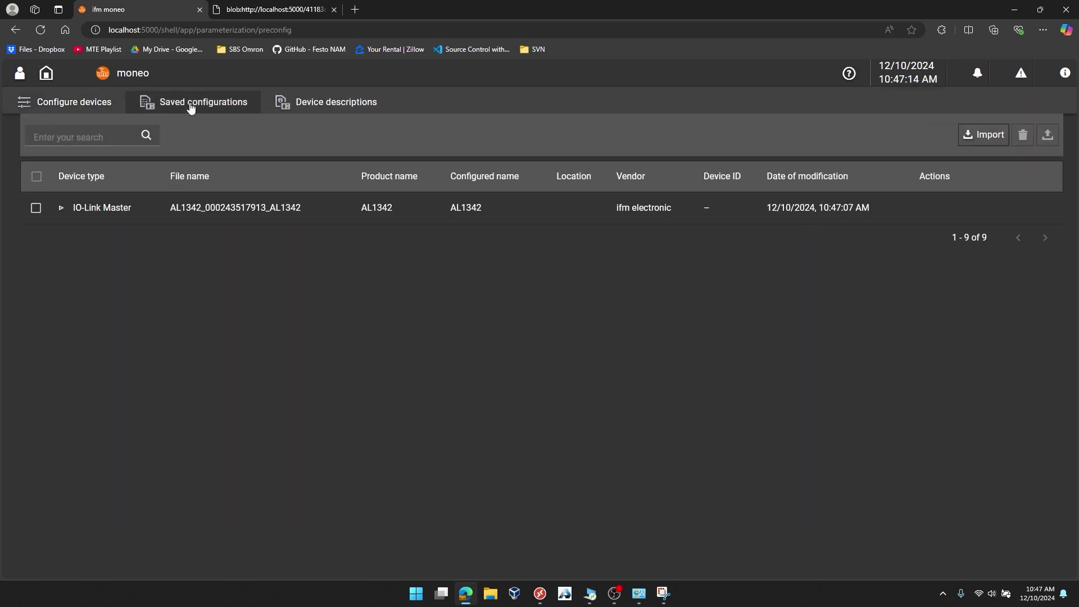
mouse_move(173, 216)
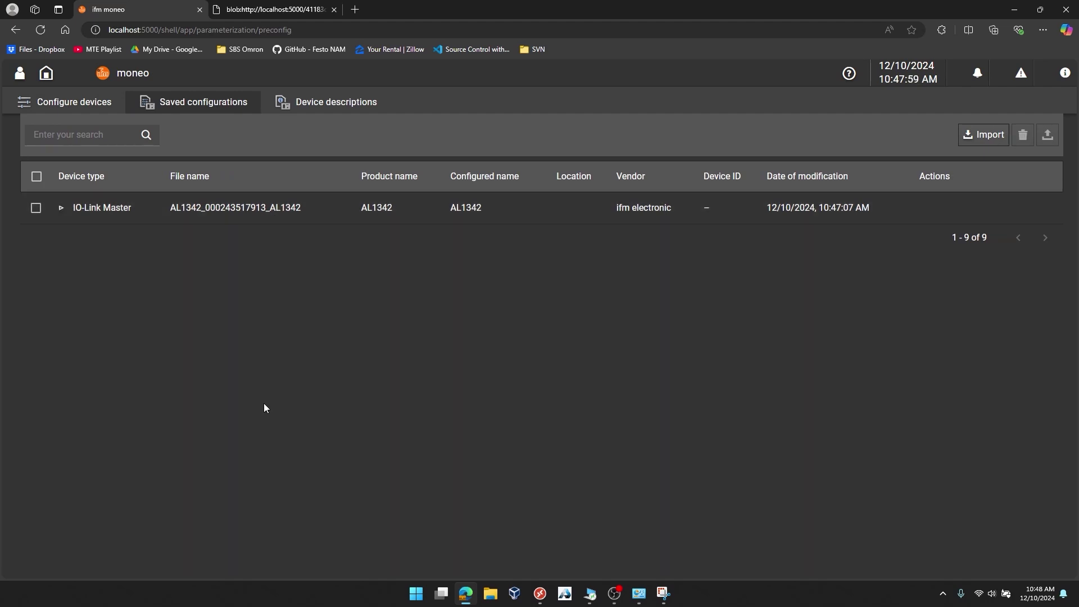
click(35, 212)
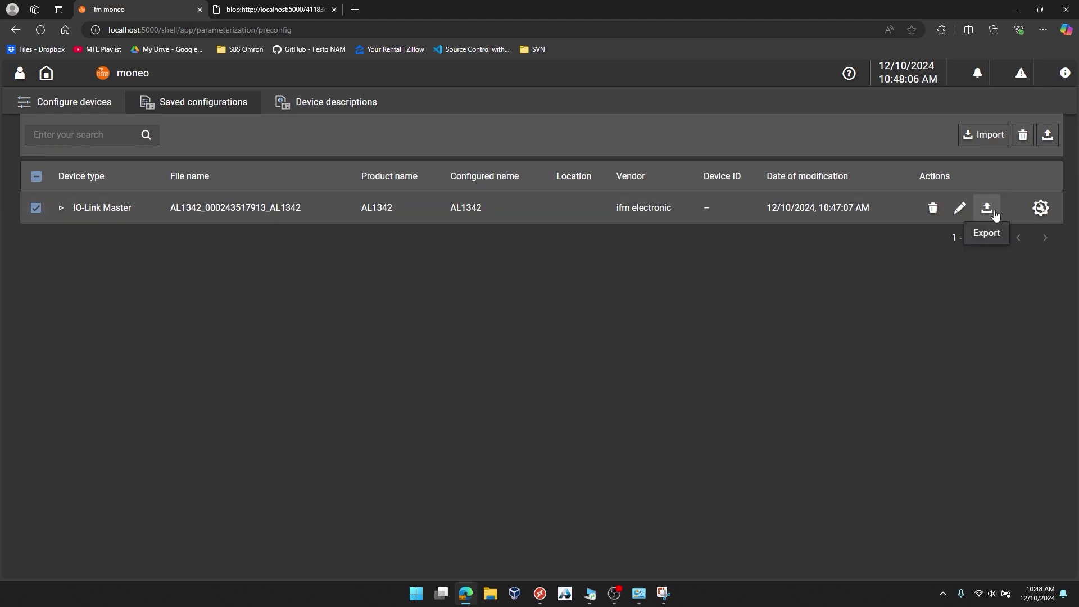
click(988, 209)
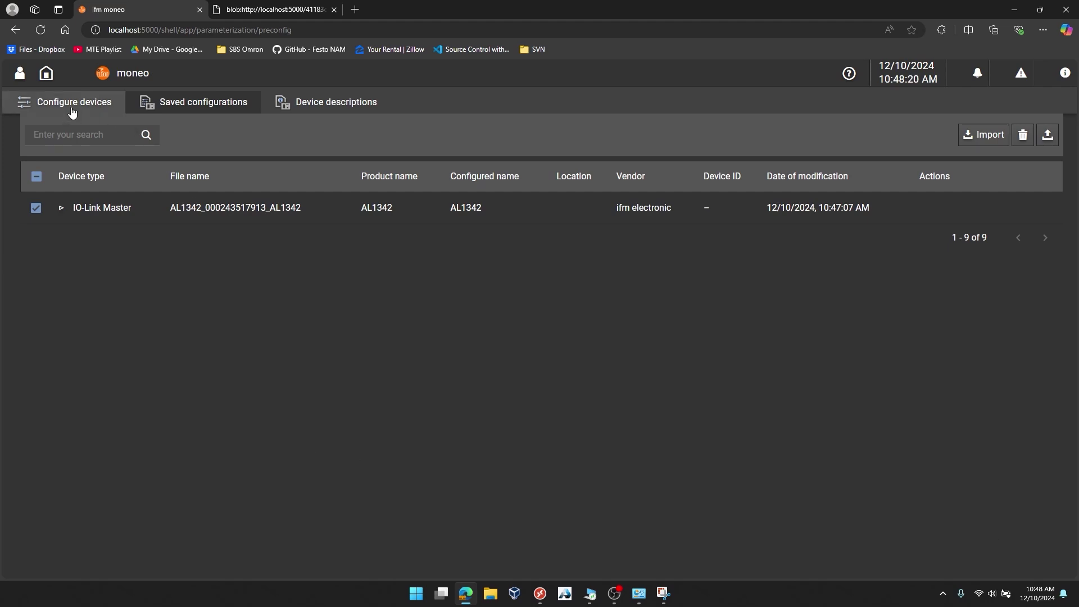
Run and confirm a Factory Reset from the AL1342's Firmware system commands.
click(98, 107)
click(252, 214)
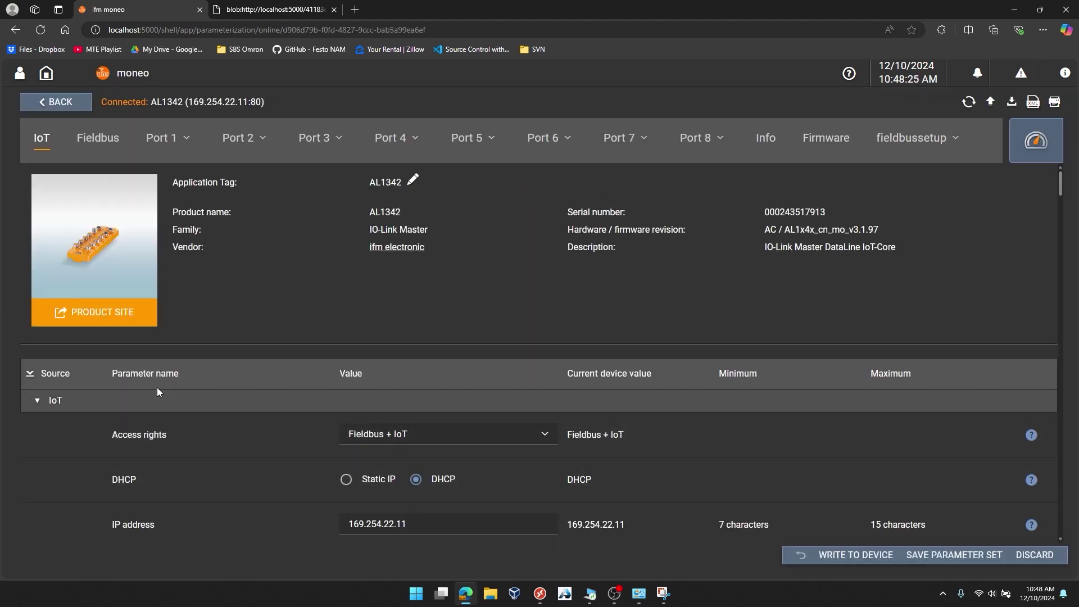
click(820, 135)
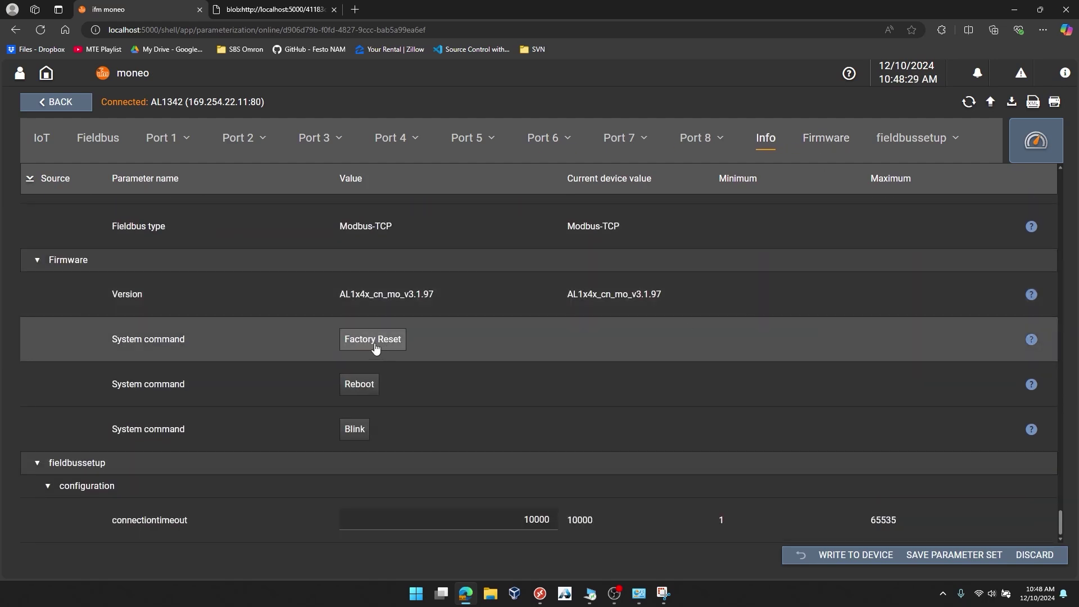
click(389, 347)
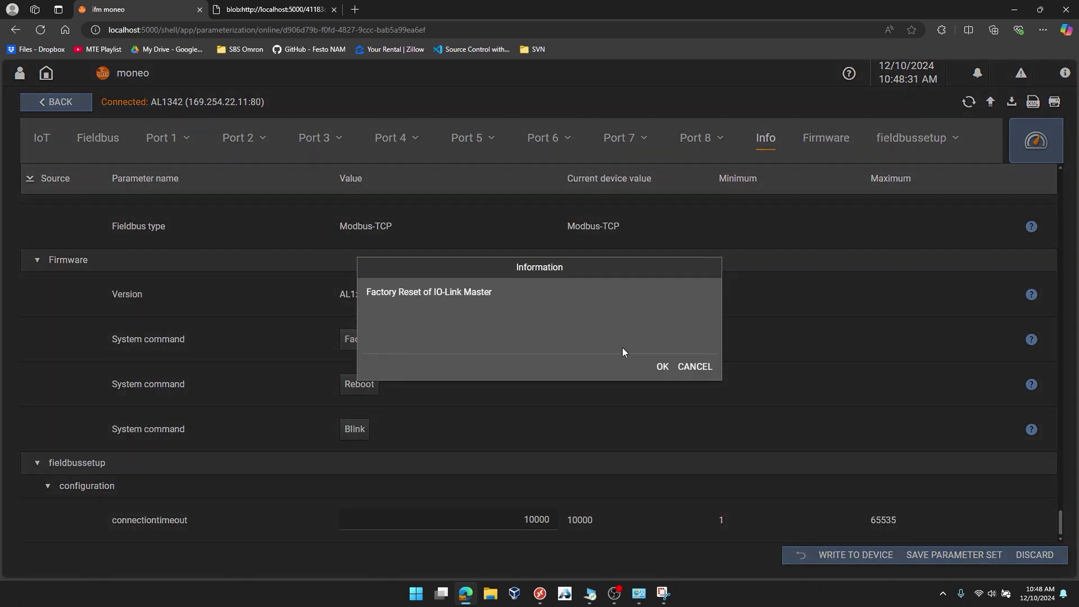
click(664, 371)
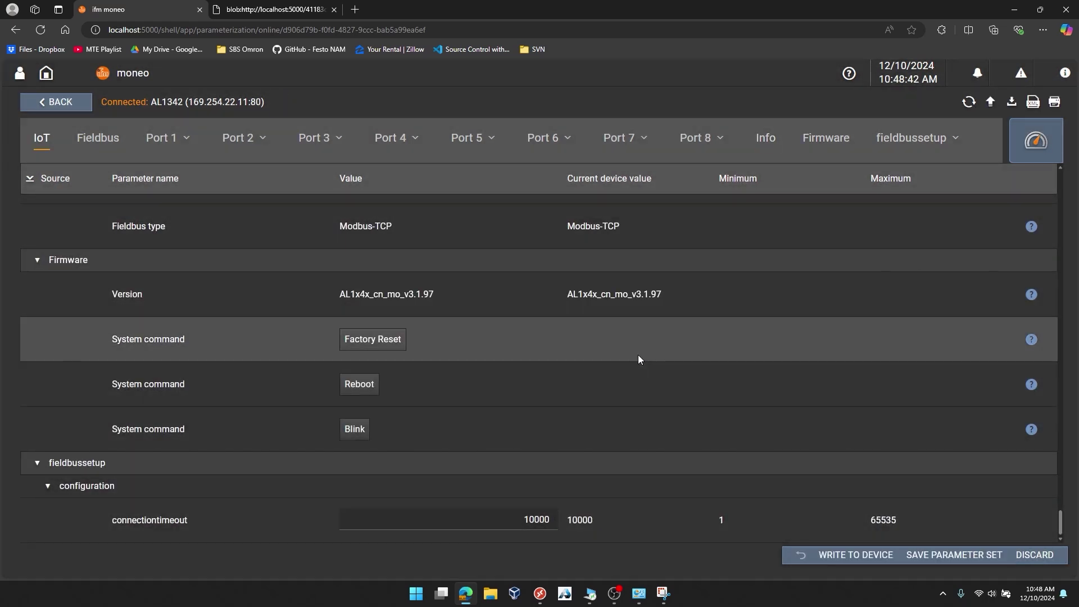
Ping 169.254.22.11 in Command Prompt until 4/4 replies return with 0% loss, then exit.
click(421, 598)
text(cmd)
key(Return)
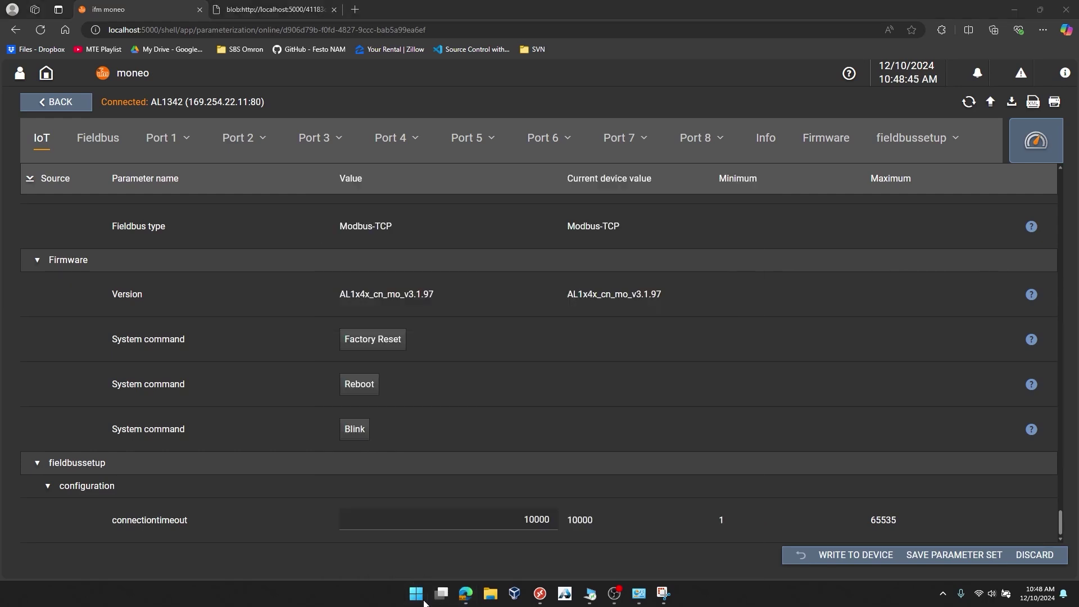
text(ping 1)
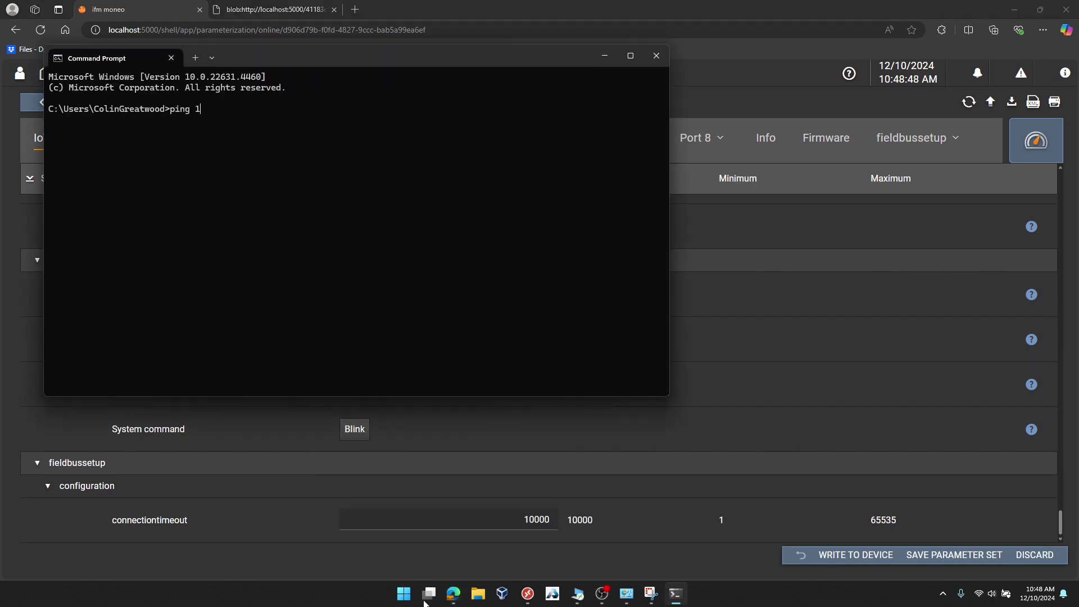
text(69.254.22.11)
key(Return)
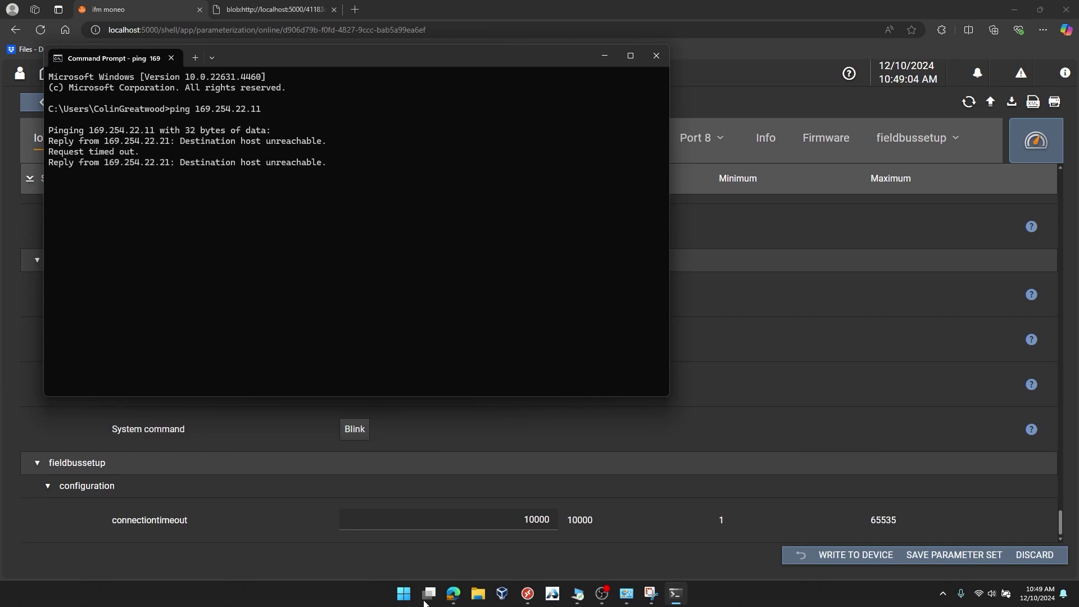
key(Up)
key(Return)
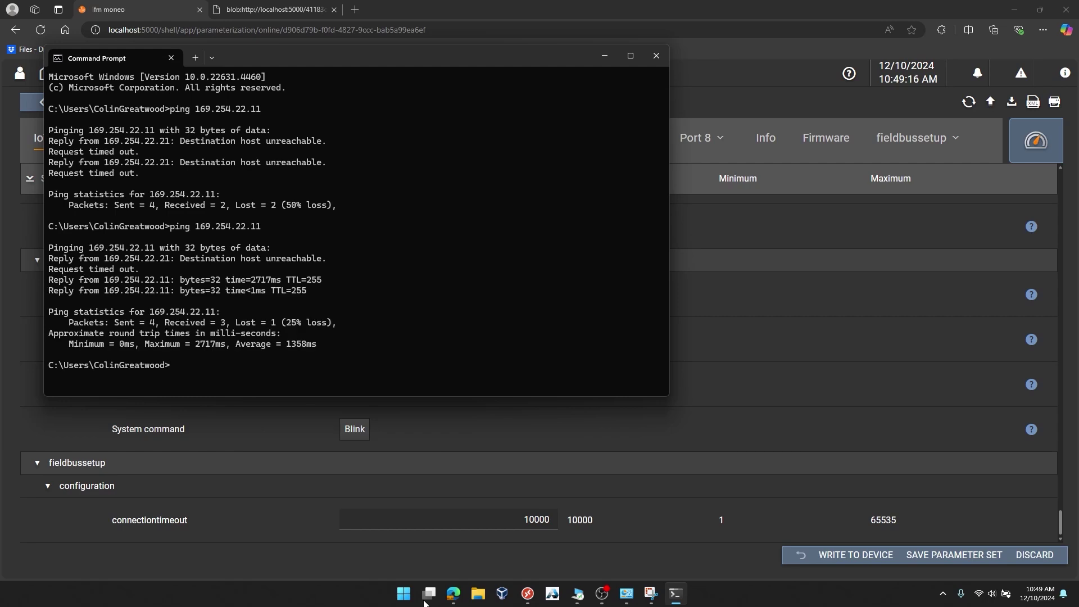
key(Up)
key(Return)
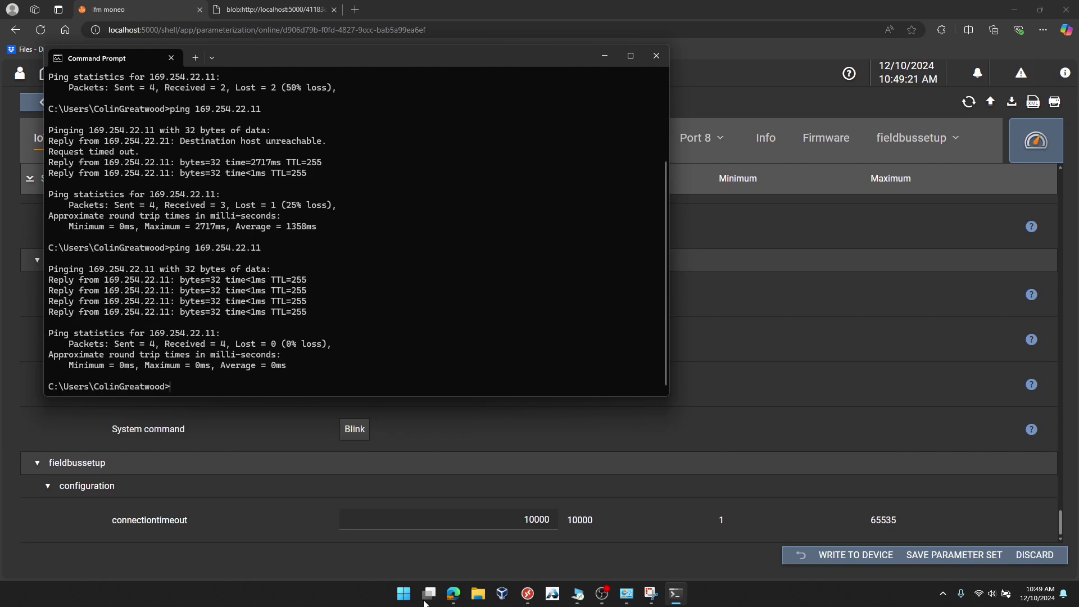
text(exit)
key(Return)
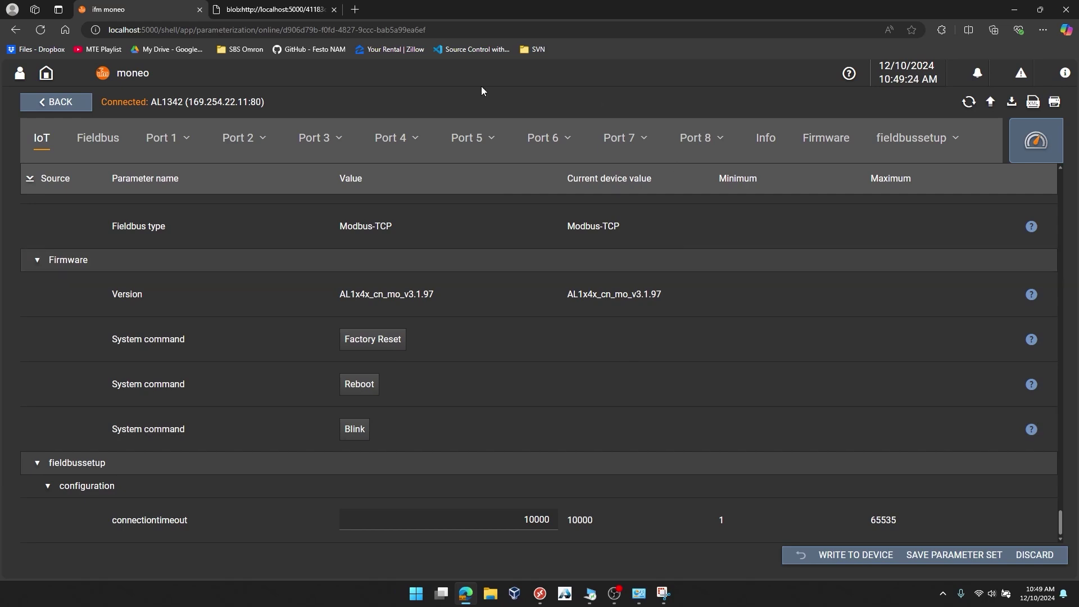
Delete the saved AL1342 configuration, then reopen the reset AL1342 master's parameters.
click(49, 74)
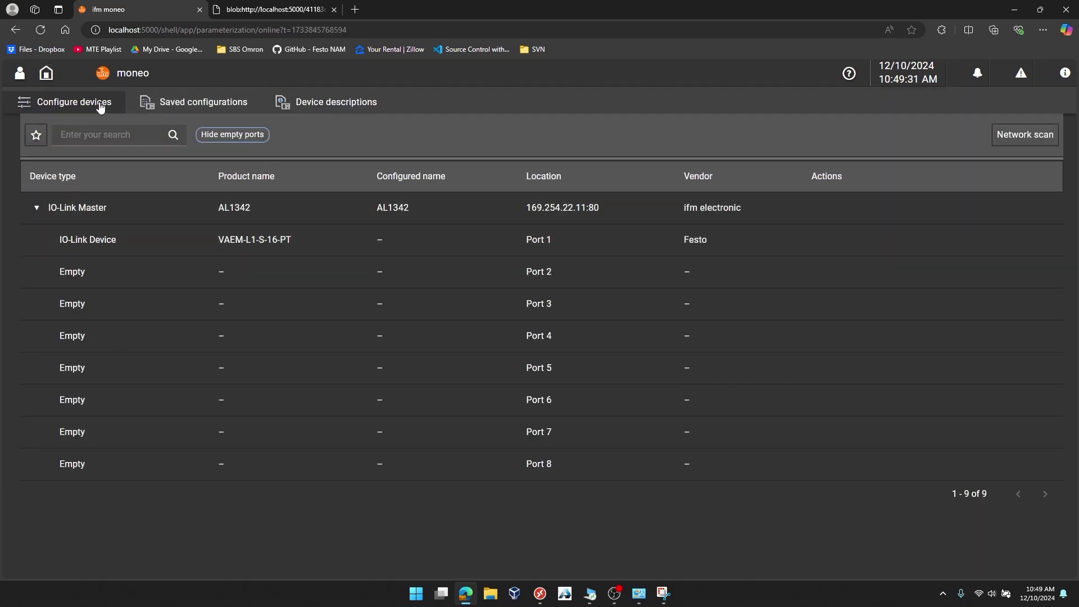
click(199, 102)
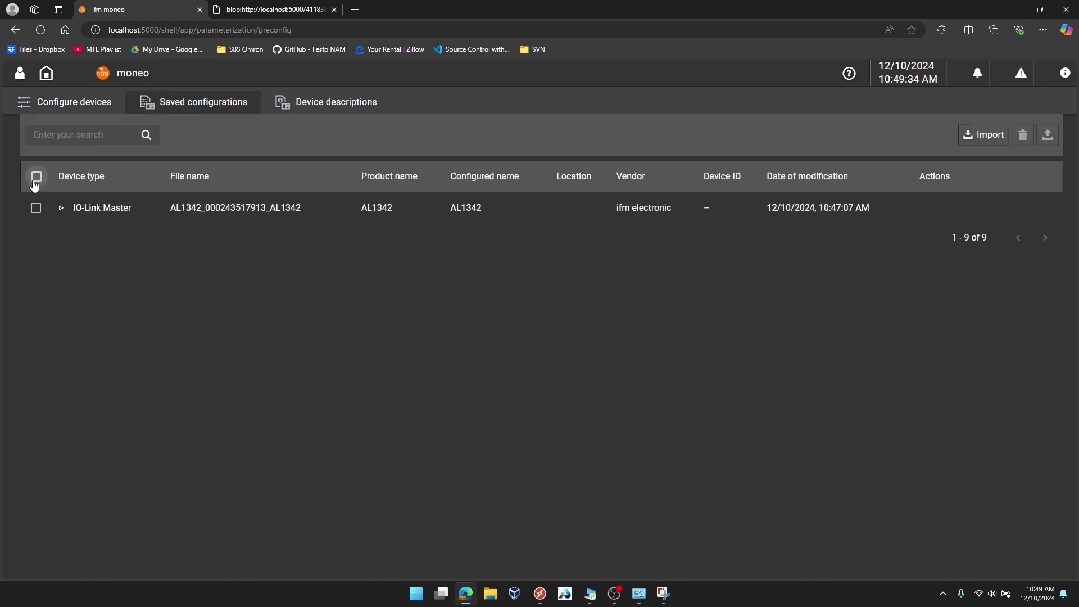
click(36, 208)
click(1023, 134)
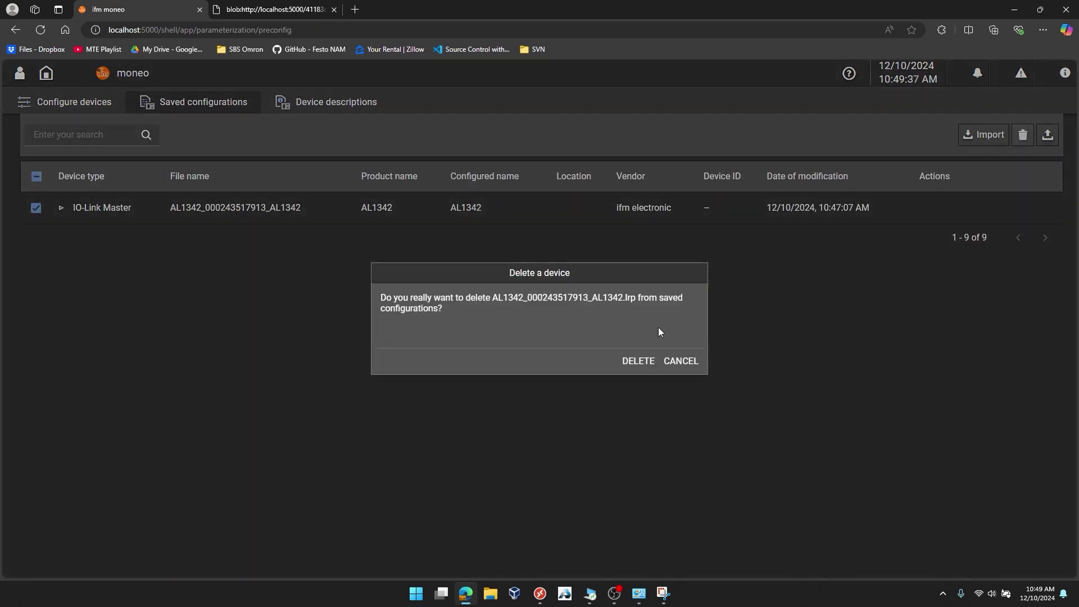
click(639, 361)
click(45, 75)
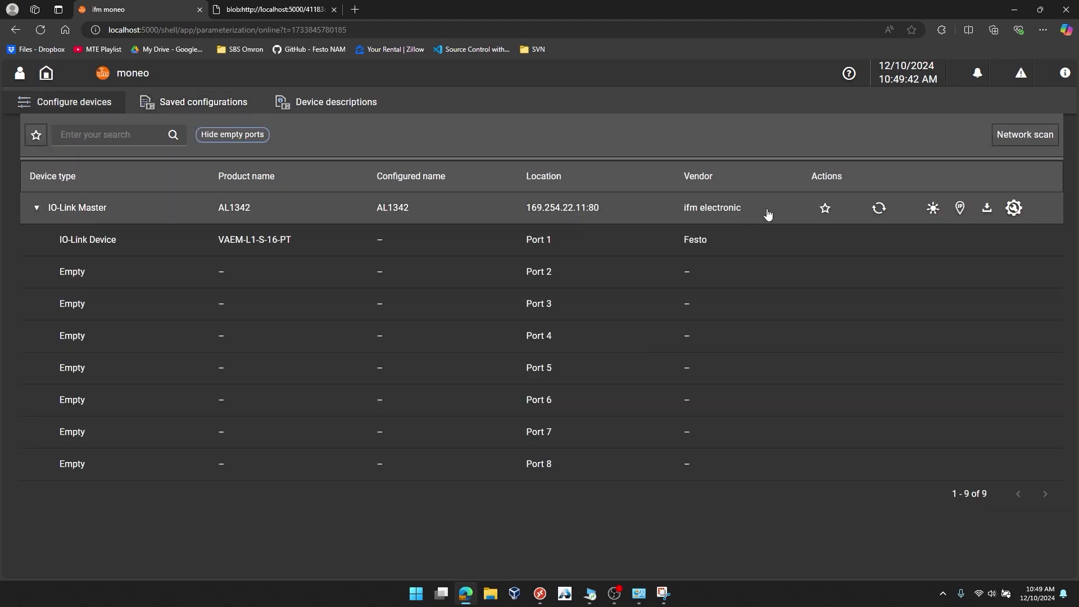
click(309, 213)
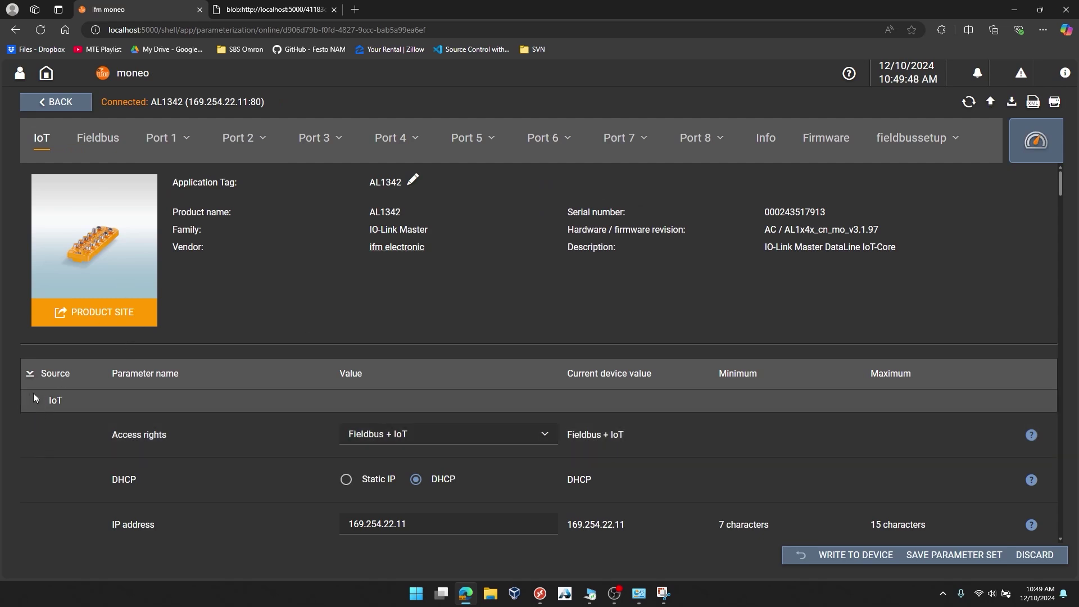
Check Port 1's IO-Link settings: no check and clear, Vendor ID and Device ID 0.
click(31, 375)
click(40, 450)
scroll(107, 451, down, 3)
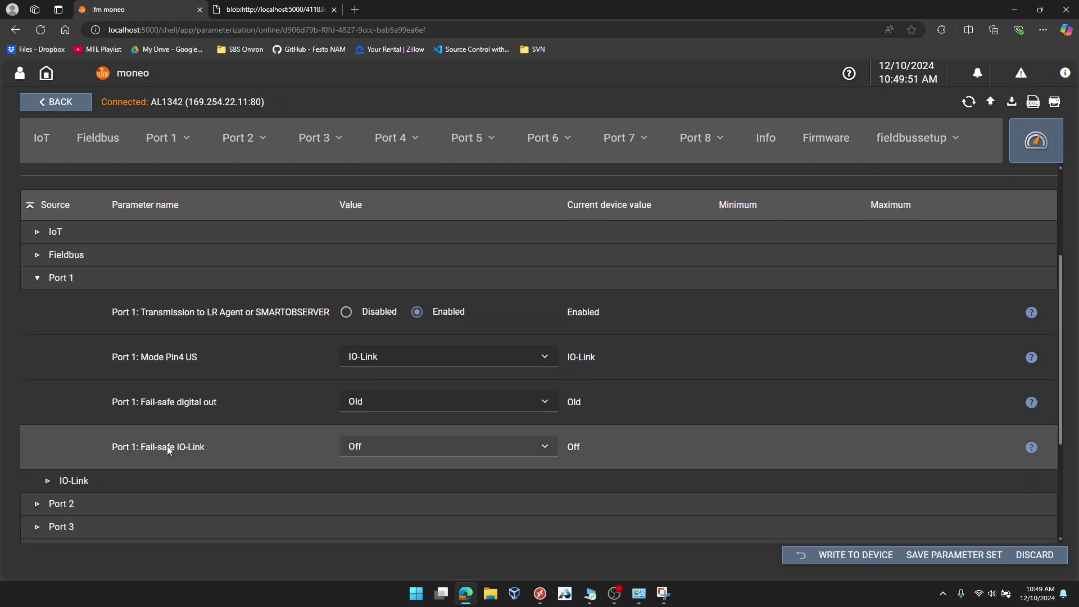
click(46, 488)
scroll(154, 468, down, 5)
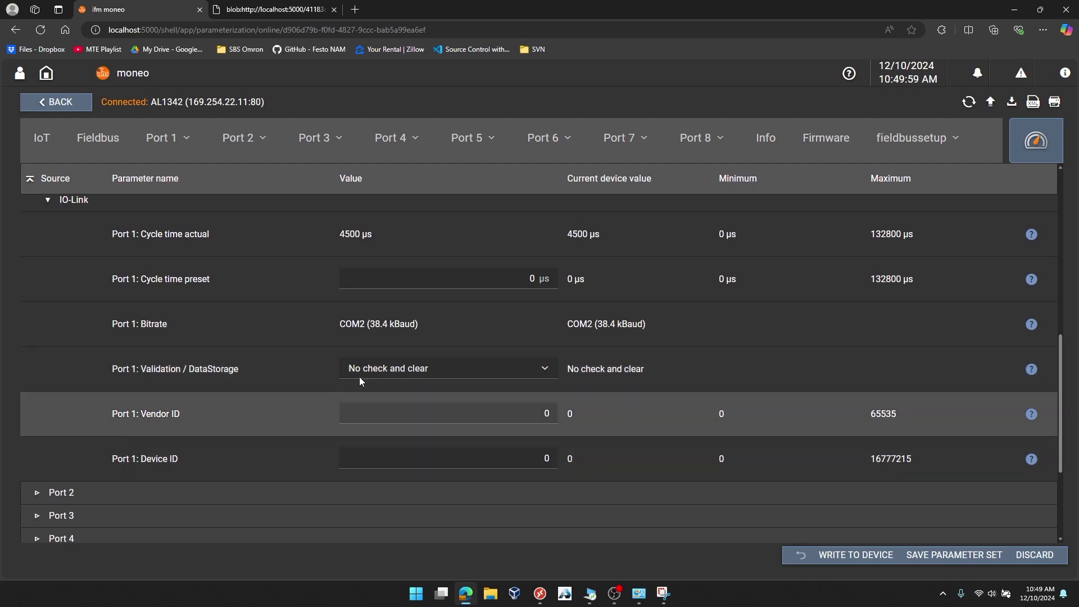
click(67, 104)
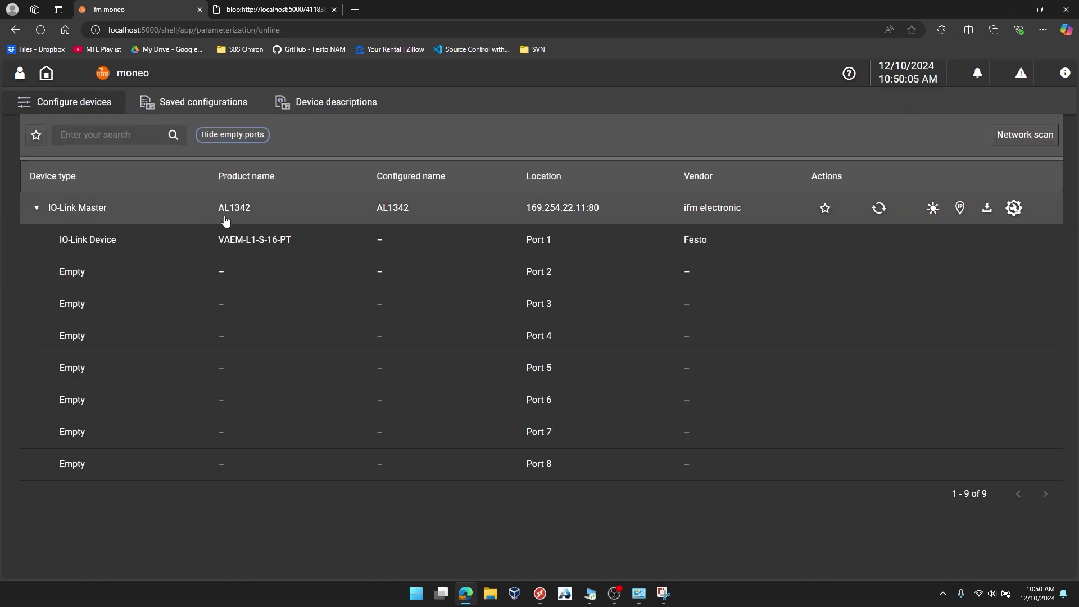
click(180, 102)
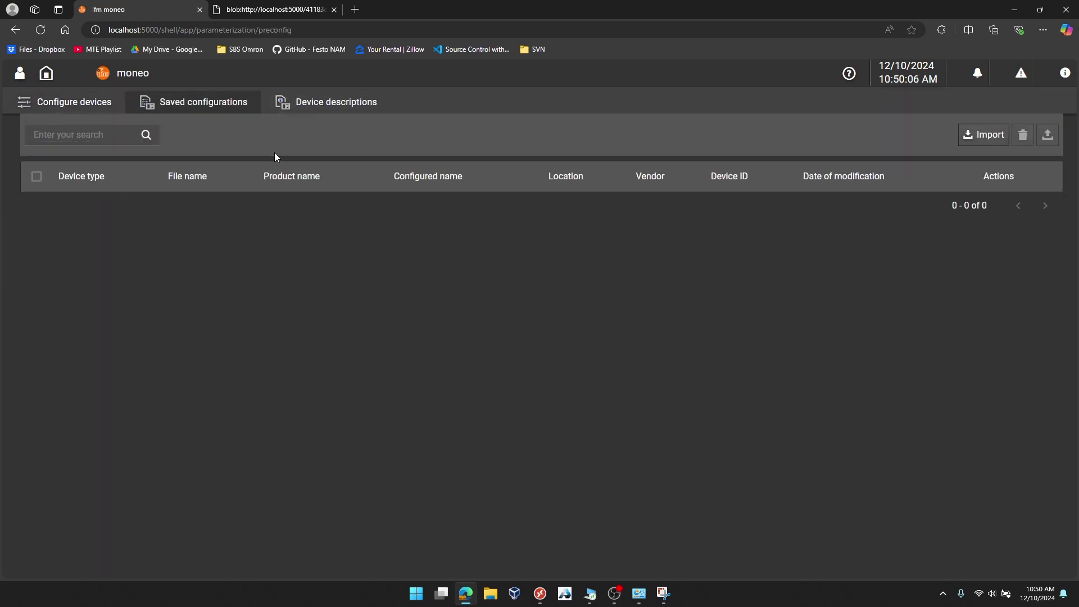
click(1001, 134)
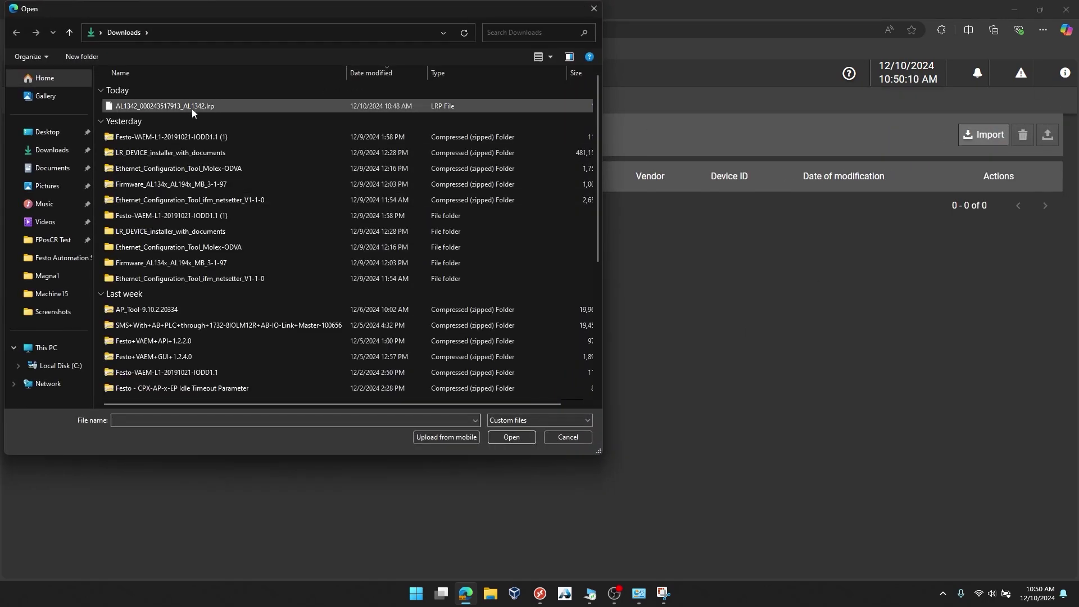
click(209, 105)
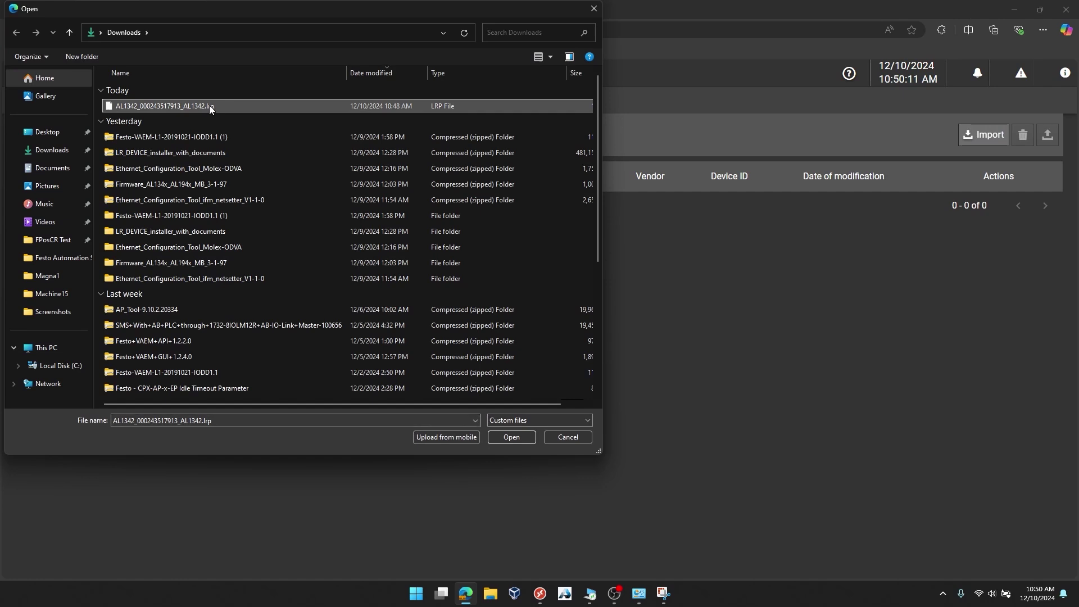
click(512, 437)
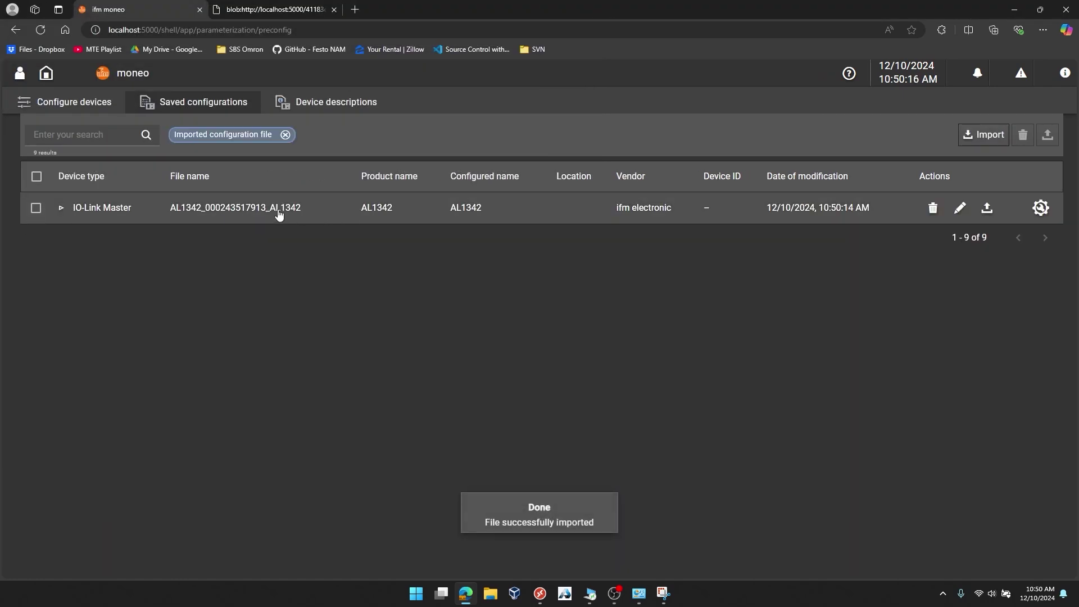
click(71, 104)
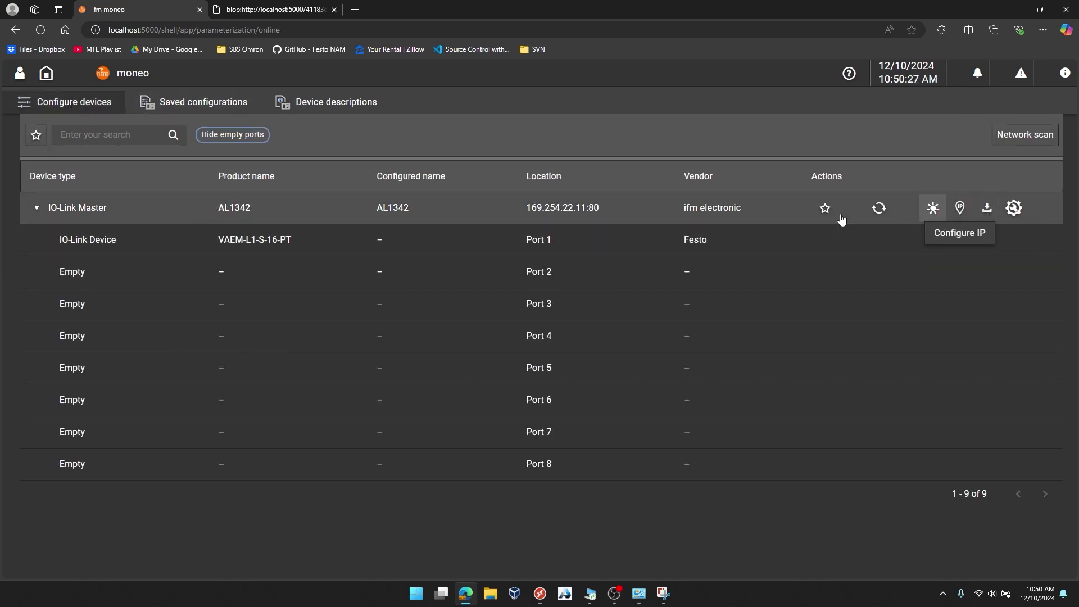
Import the saved AL1342 parameter set and overwrite the master and its Port 1 valve terminal.
click(995, 217)
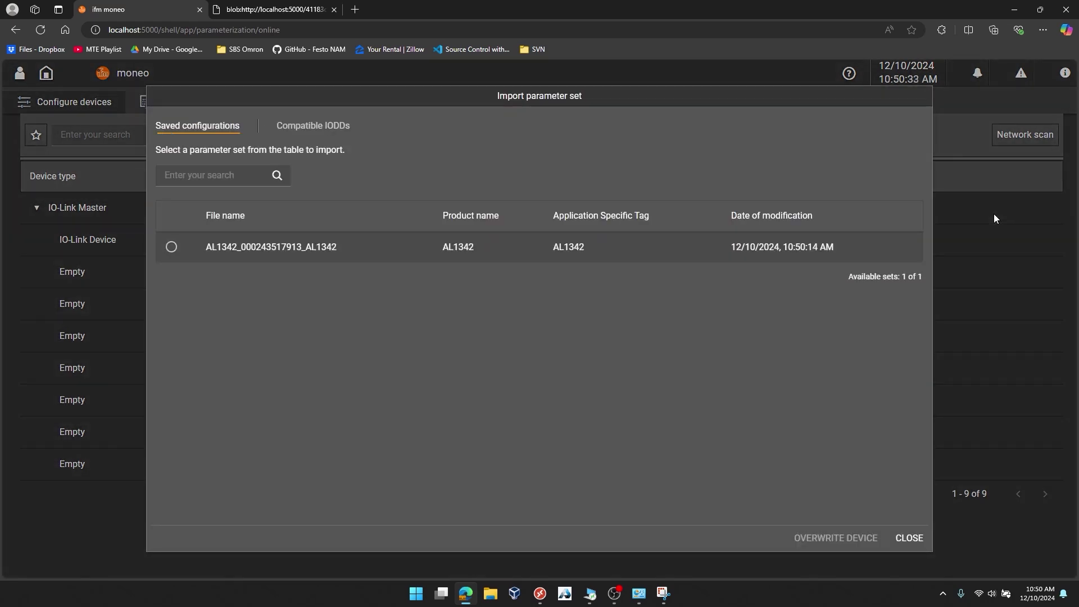
click(172, 248)
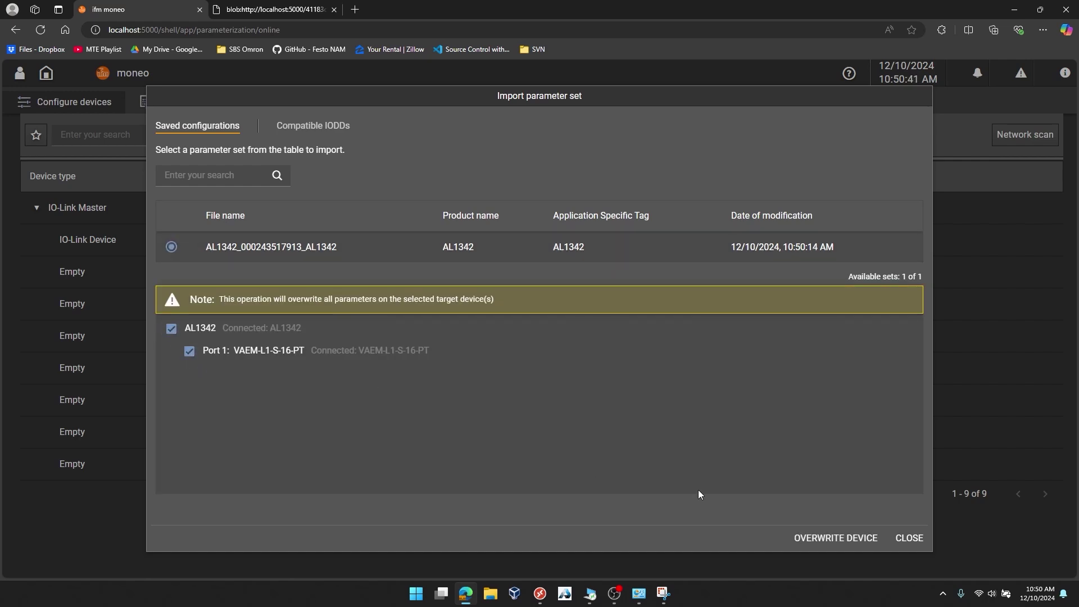
click(874, 538)
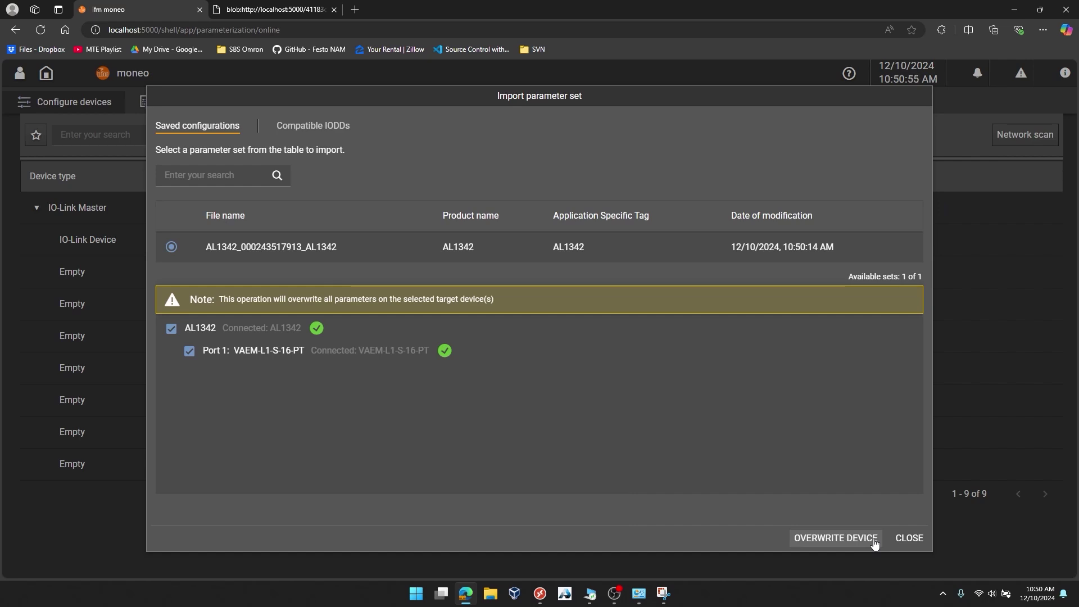
click(909, 538)
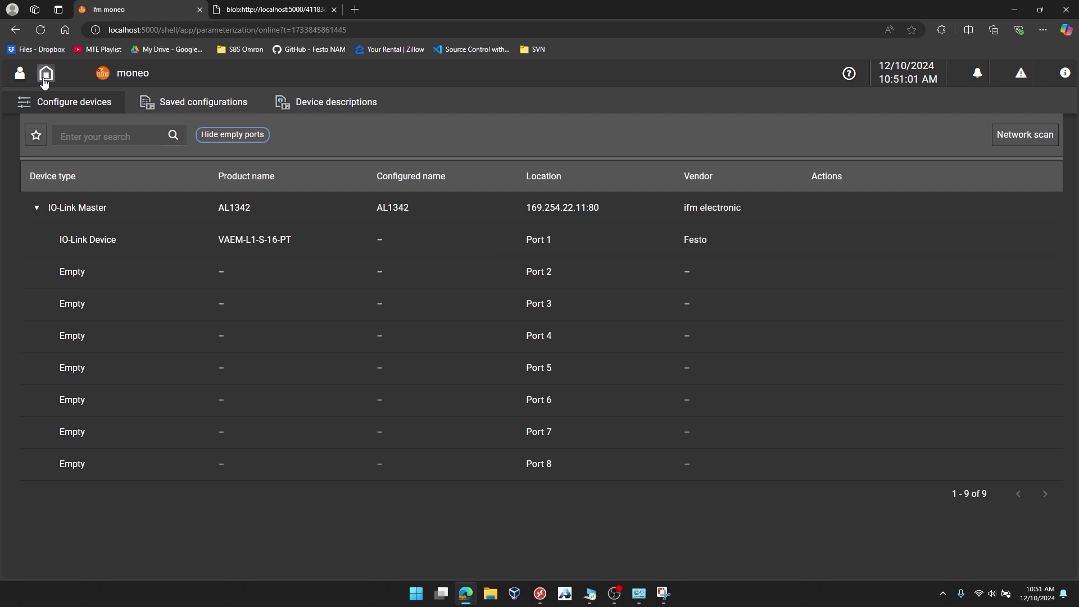
Open the AL1342's parameters and expand Port 1 > IO-Link to show Vendor ID 333 and Device ID 800.
mouse_move(216, 221)
click(342, 214)
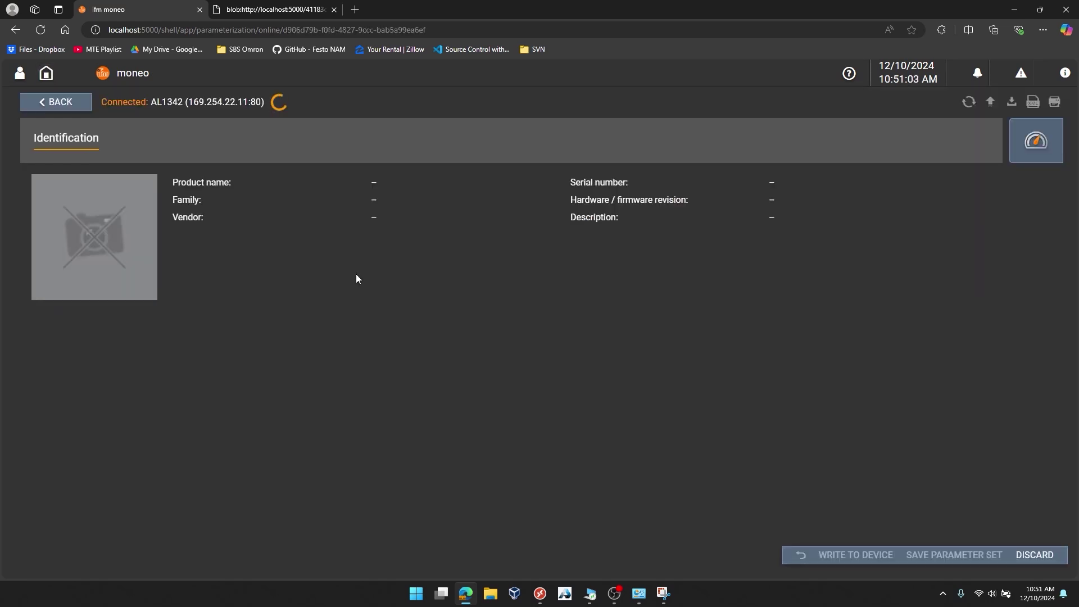
click(29, 373)
click(59, 446)
scroll(100, 499, down, 3)
click(48, 425)
scroll(333, 435, down, 4)
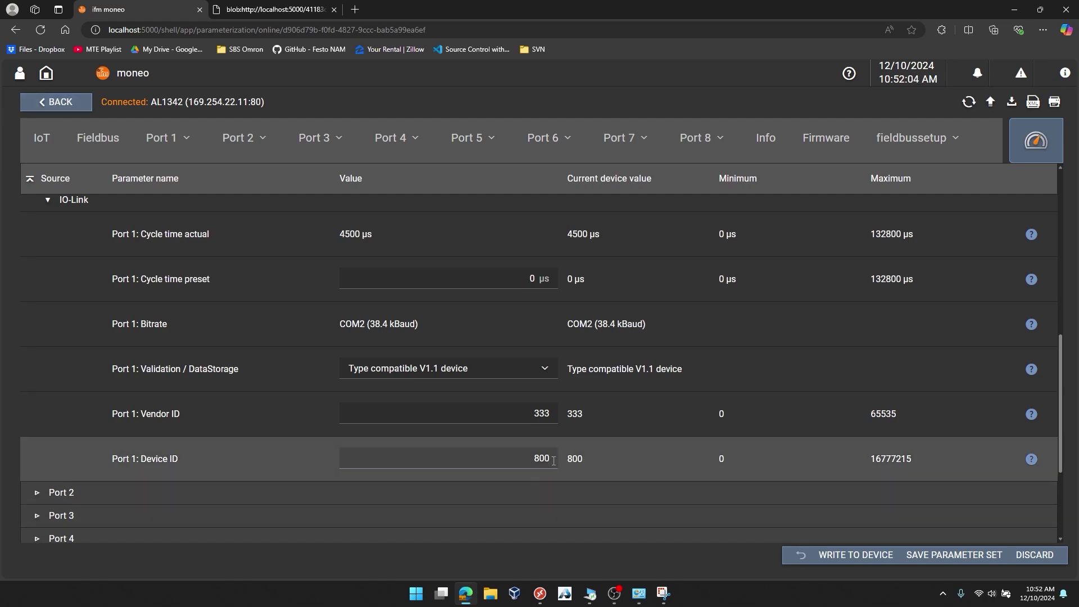
Change Port 1's Device ID from 800 to 801, write it to the AL1342, and re-expand IO-Link.
key(BackSpace)
text(1)
click(862, 560)
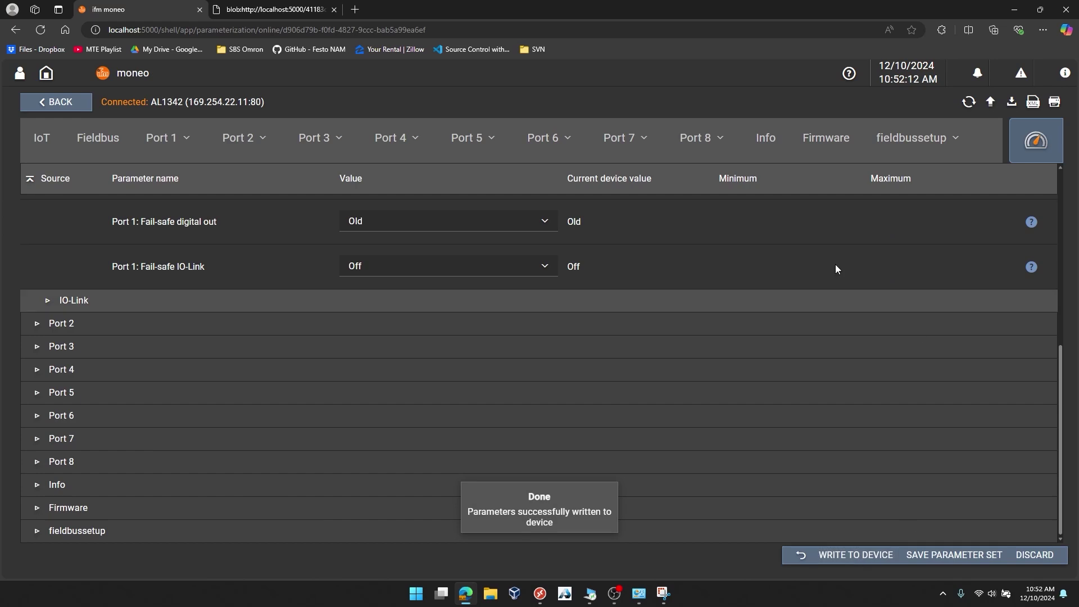
scroll(568, 337, up, 2)
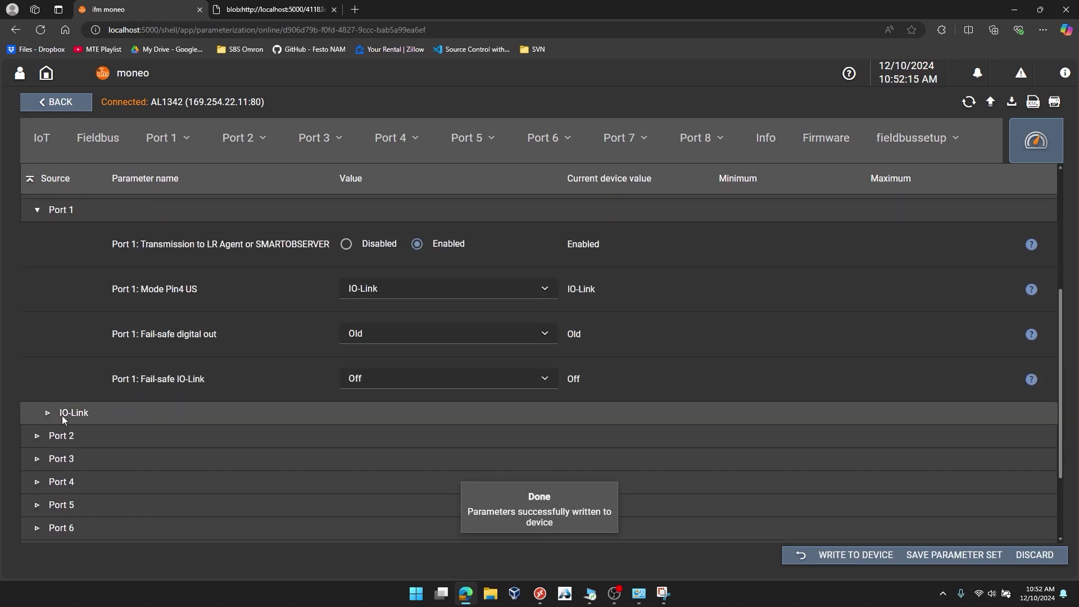
click(64, 418)
scroll(588, 431, down, 5)
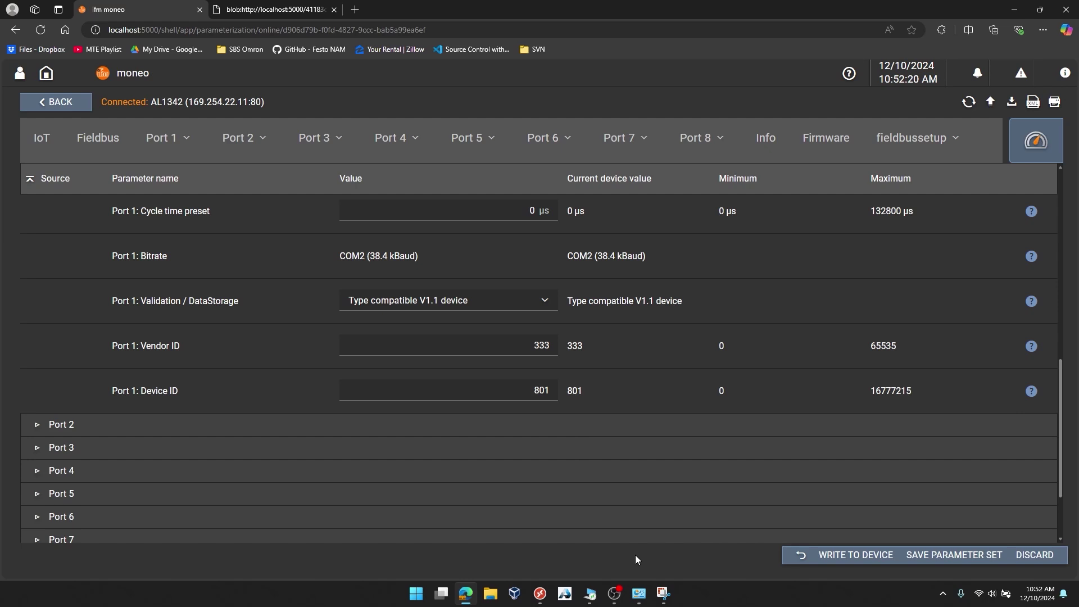
mouse_move(615, 595)
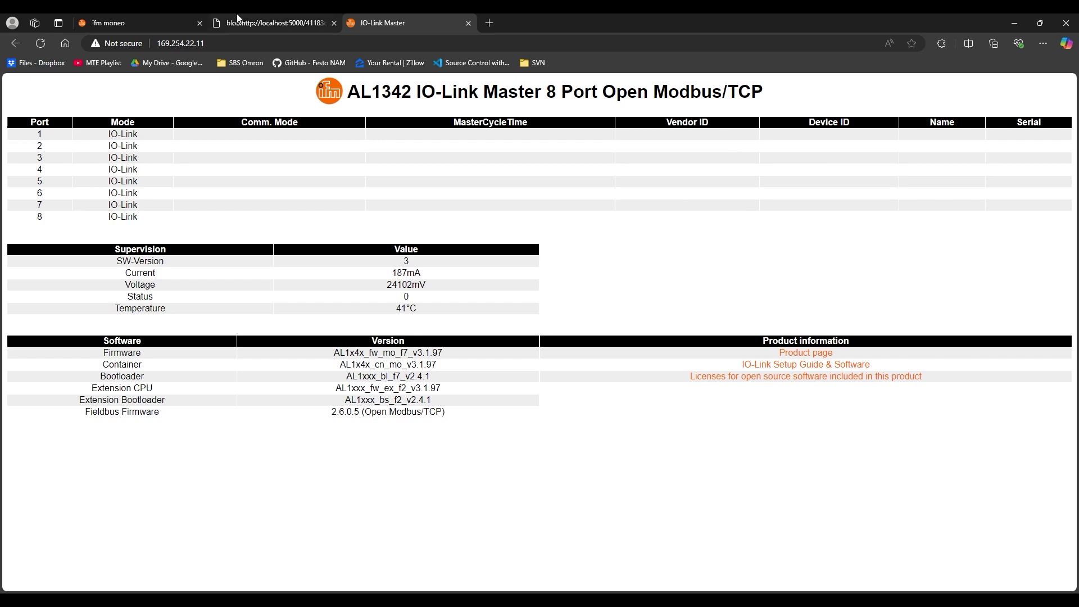
Leave the AL1342 status page for moneo, where Port 1 now reads Vendor ID 333 and Device ID 801.
click(141, 28)
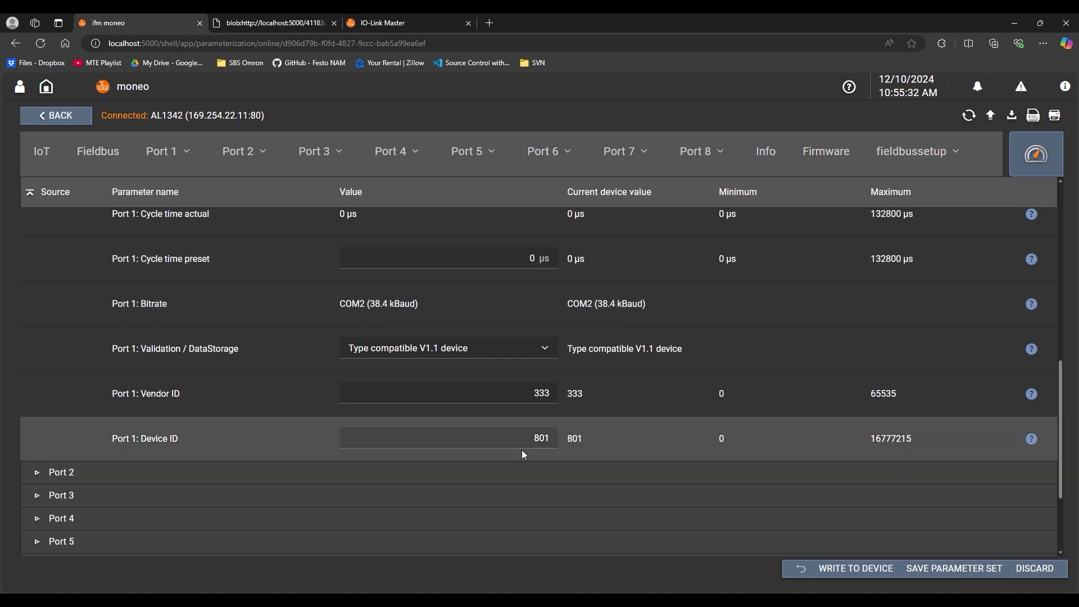
Restore Port 1's Device ID to 800, write it, and view the VAEM-L1-S-16-PT on the status page.
key(Delete)
key(Delete)
key(Delete)
text(800)
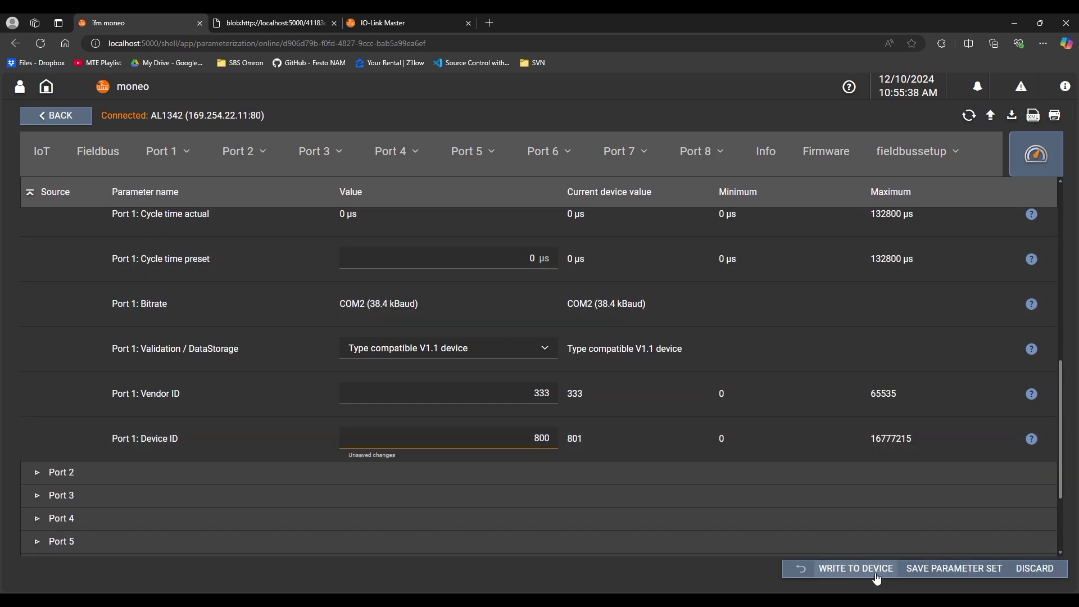
click(876, 573)
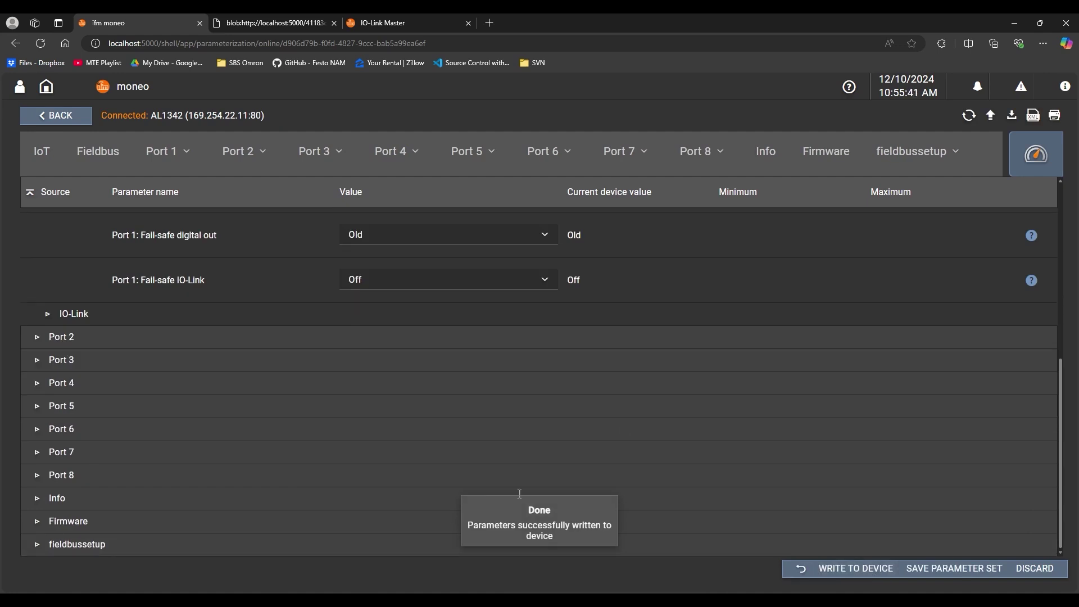
click(65, 318)
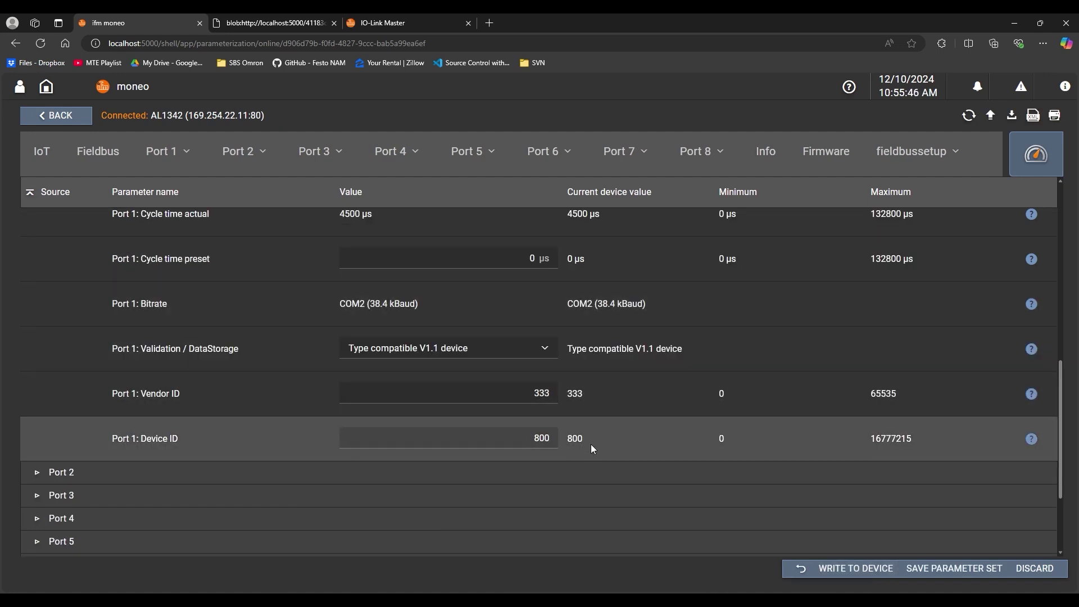
click(429, 26)
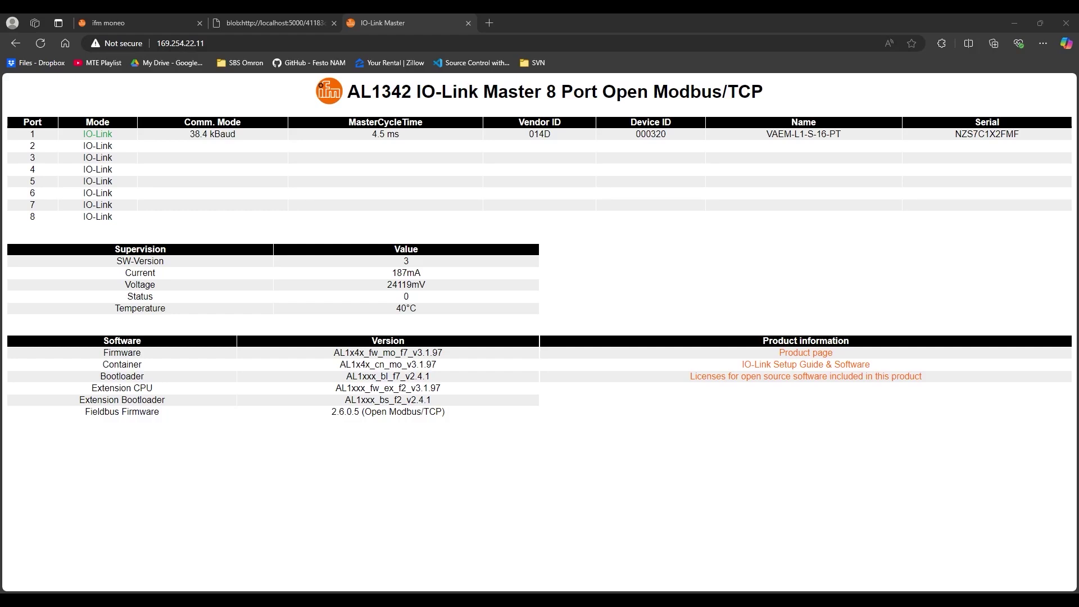
Go back to moneo's Port 1 parameters showing Vendor ID 333 and Device ID 800.
click(112, 23)
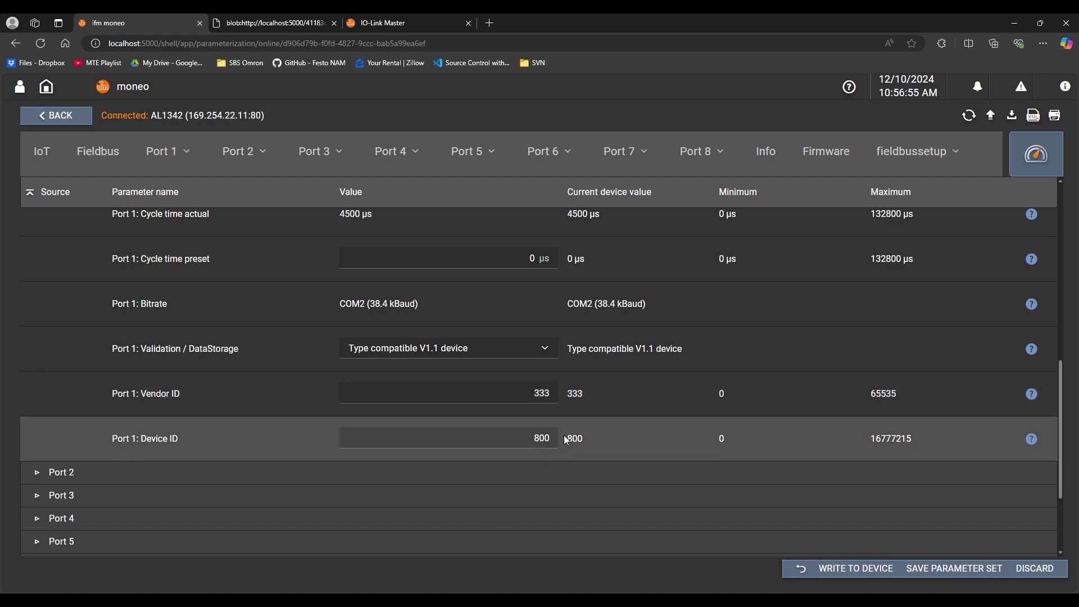
click(388, 23)
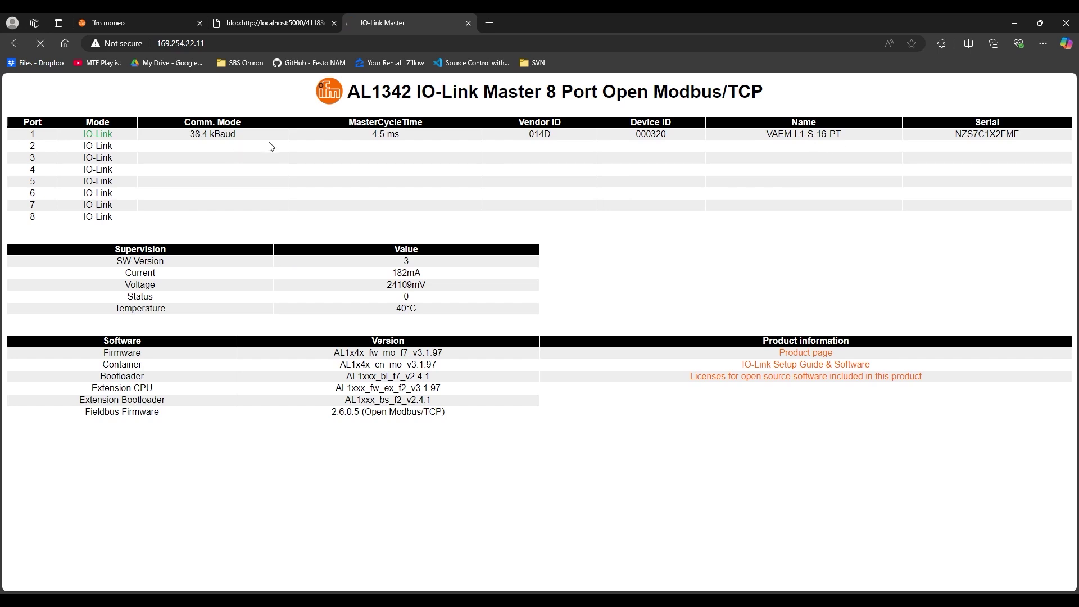
click(147, 21)
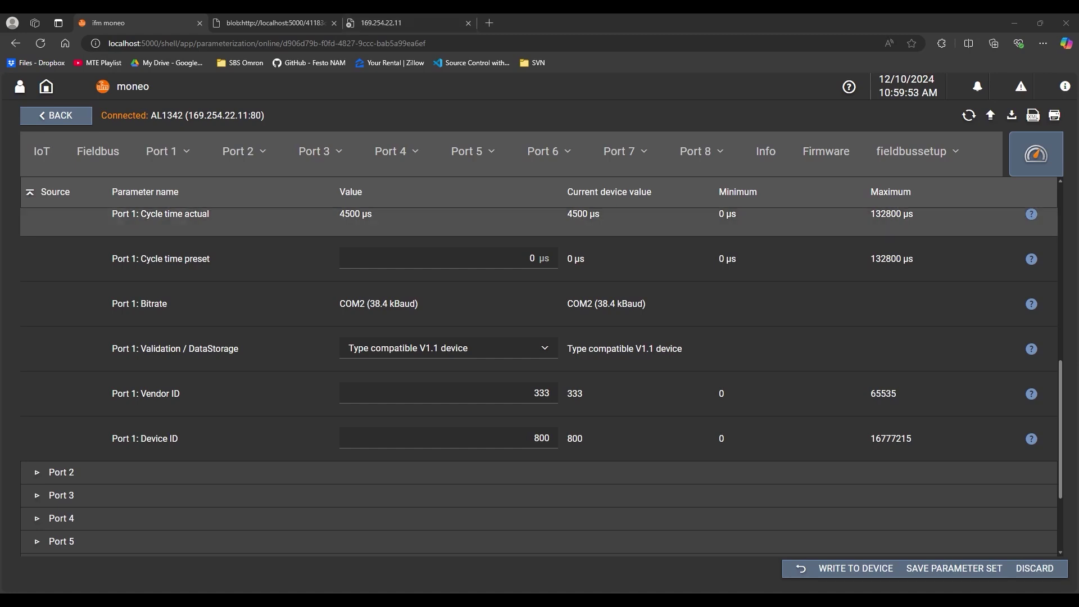
scroll(135, 236, up, 4)
Reload the 169.254.22.11 status page, then open the Port 1 VAEM-L1-S-16-PT's Identification page in moneo.
click(134, 99)
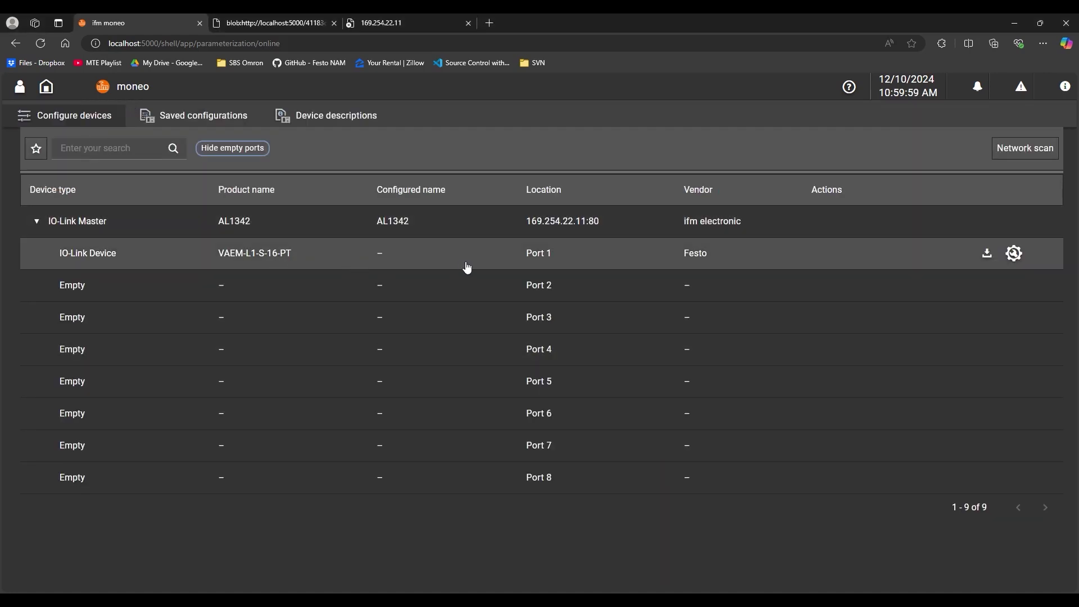
click(402, 25)
click(41, 51)
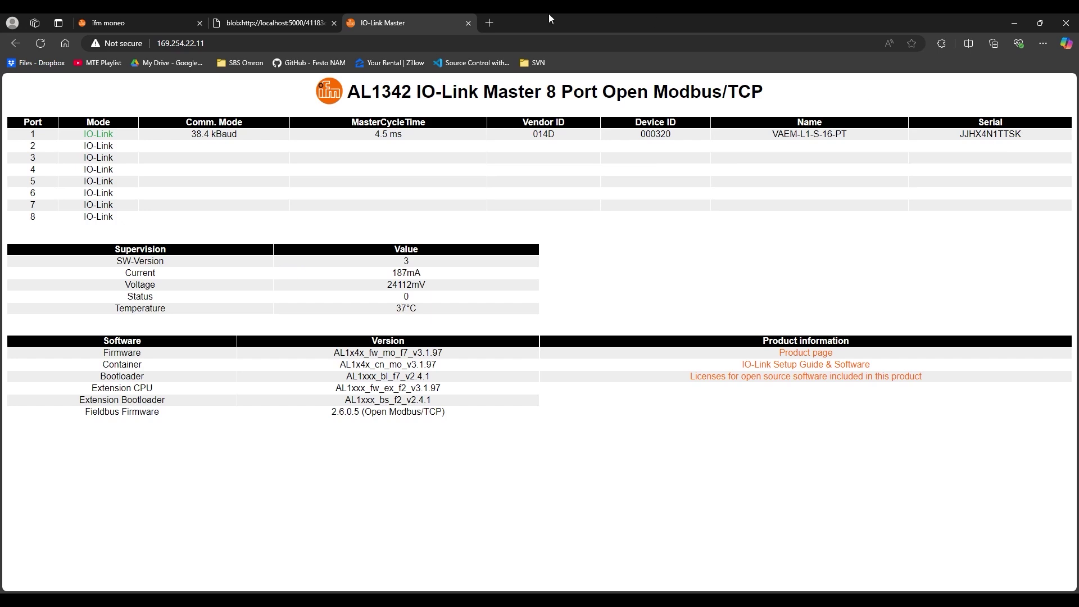
click(119, 23)
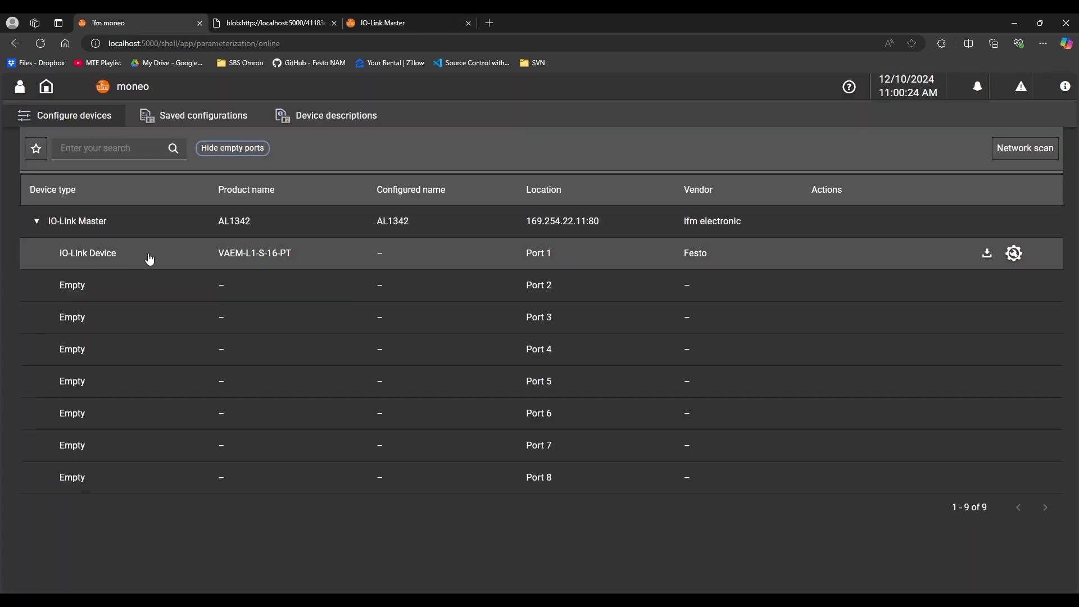
click(148, 258)
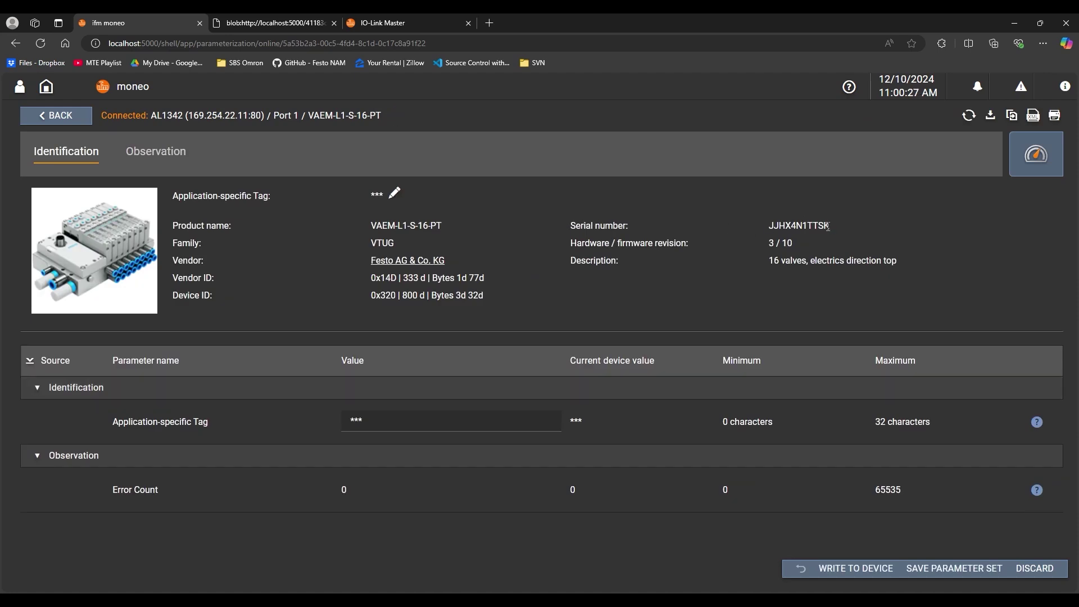